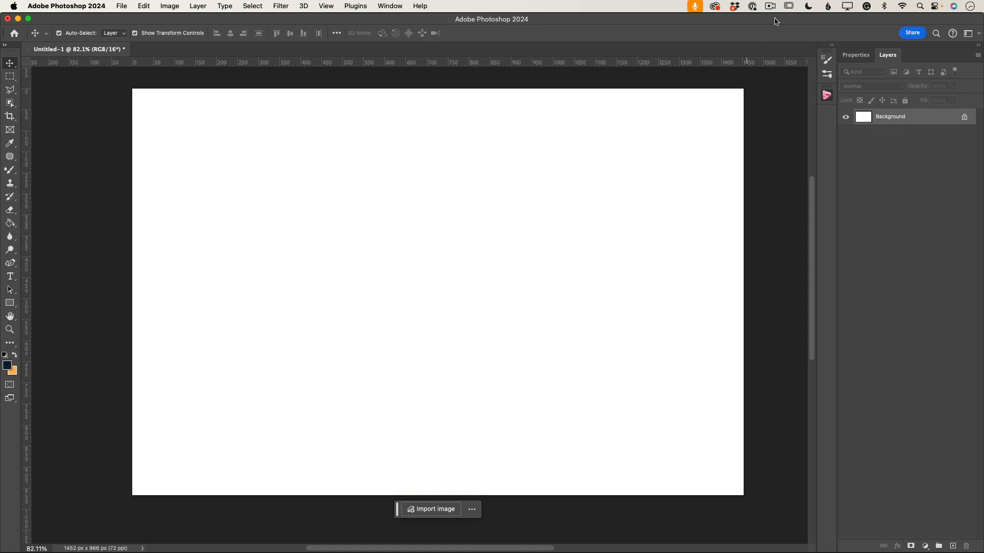
Step: Draw a red-filled rectangle covering the whole canvas, about 1472 x 981 px
click(11, 305)
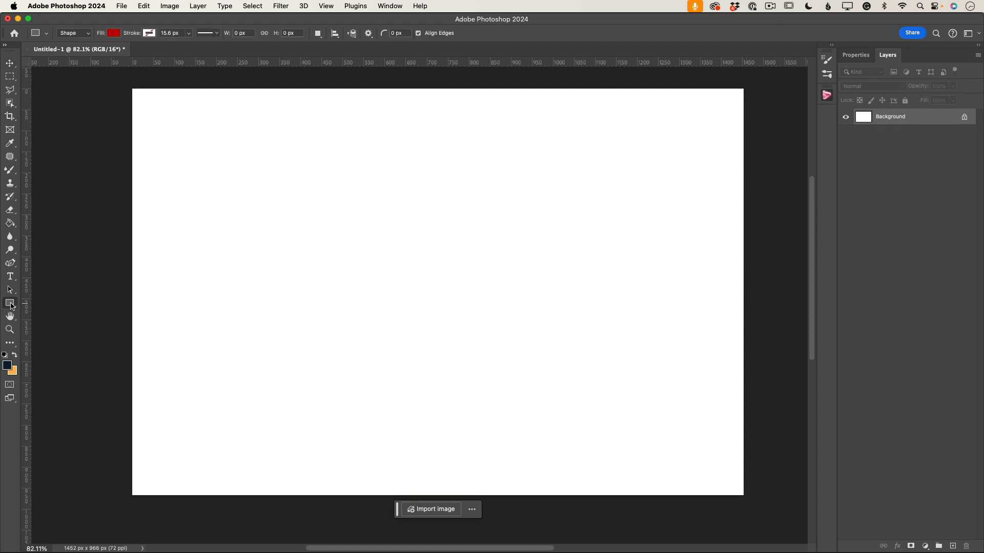
click(114, 34)
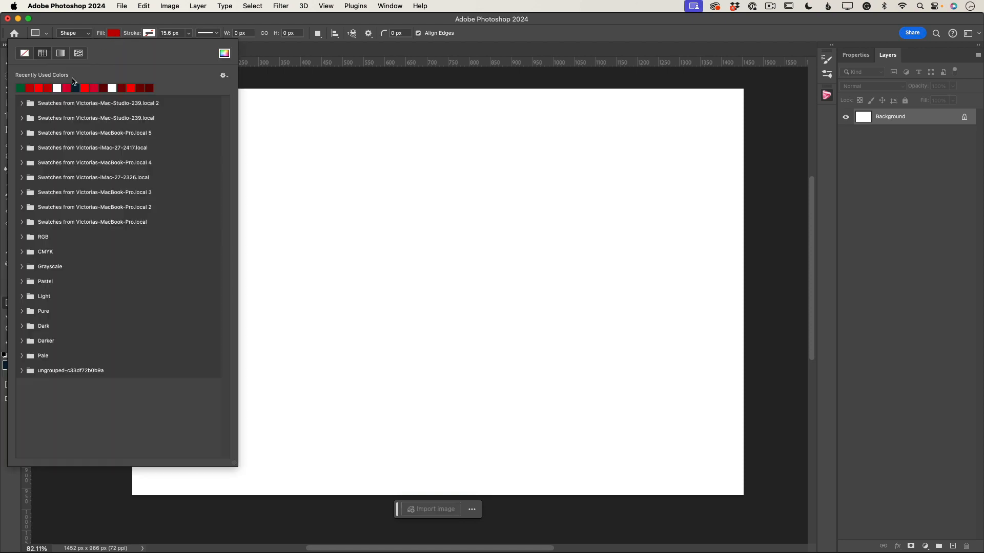
click(49, 88)
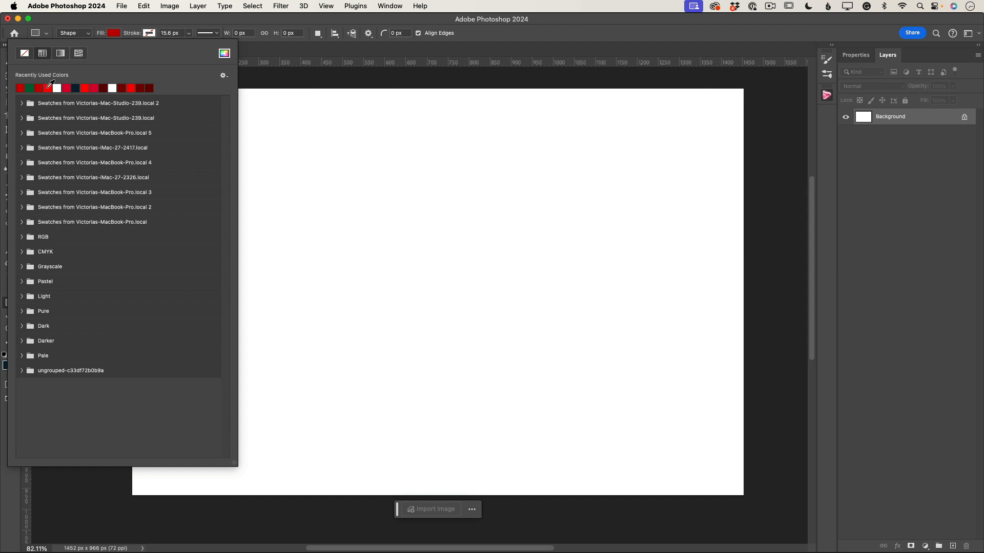
click(117, 35)
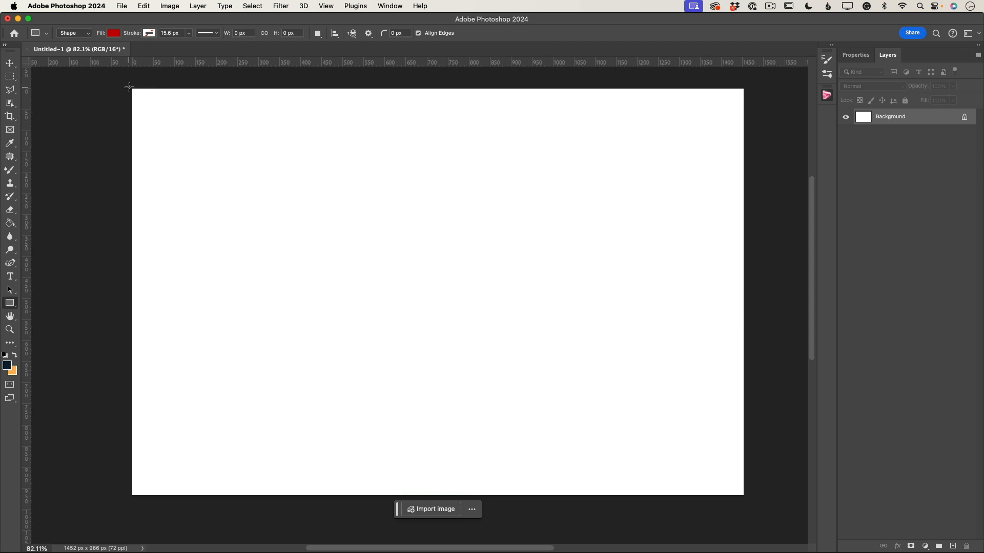
drag(128, 86, 747, 498)
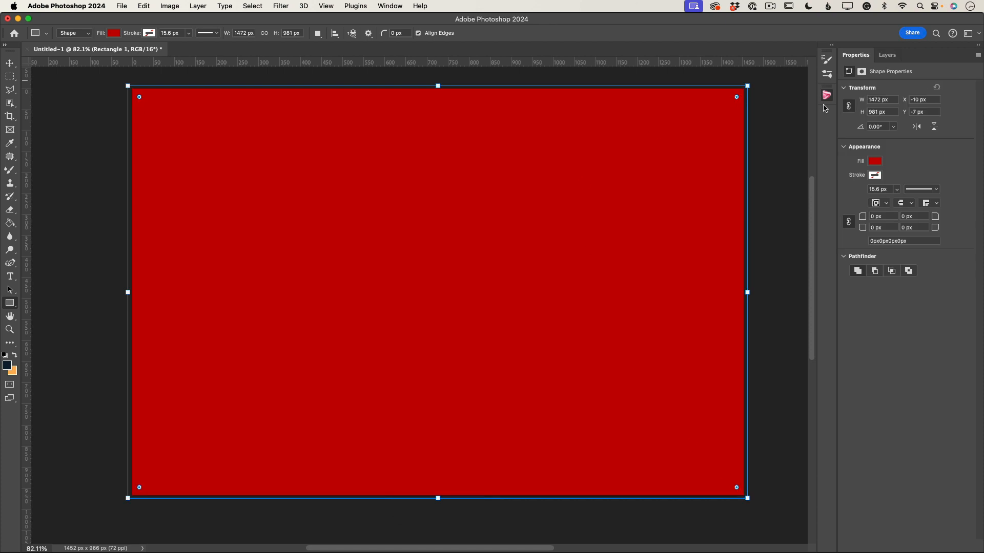
Step: Rename the rectangle layer to Background red
click(884, 56)
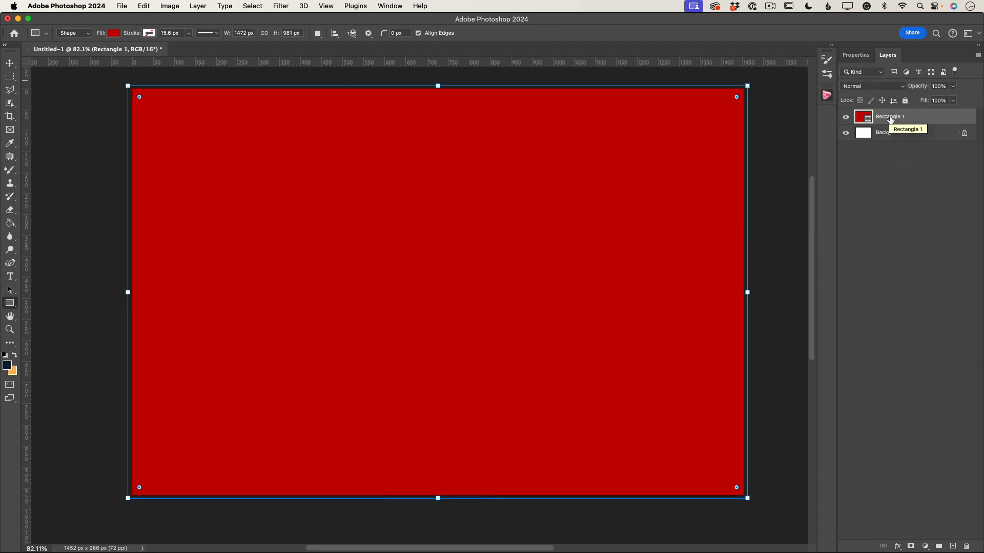
double_click(889, 116)
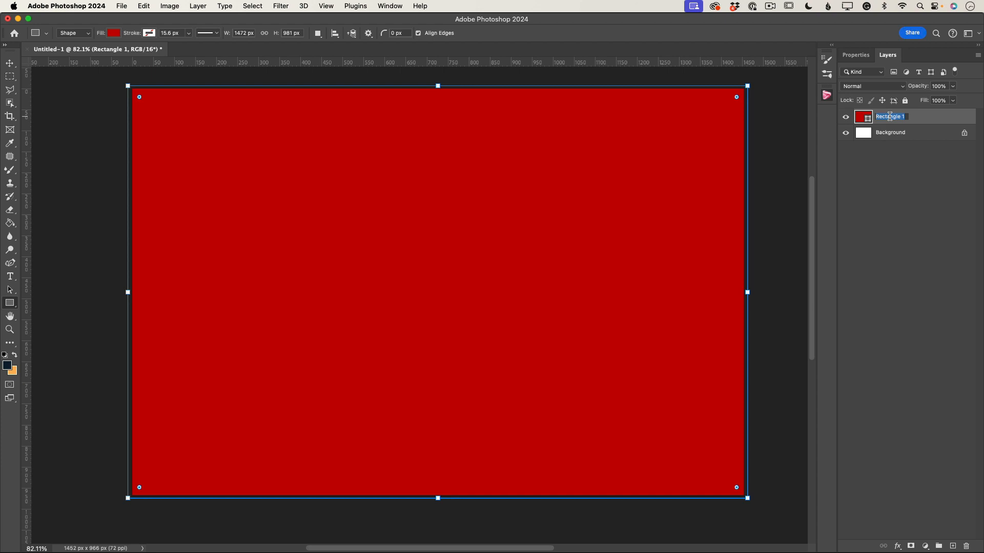
text(Background red)
key(Return)
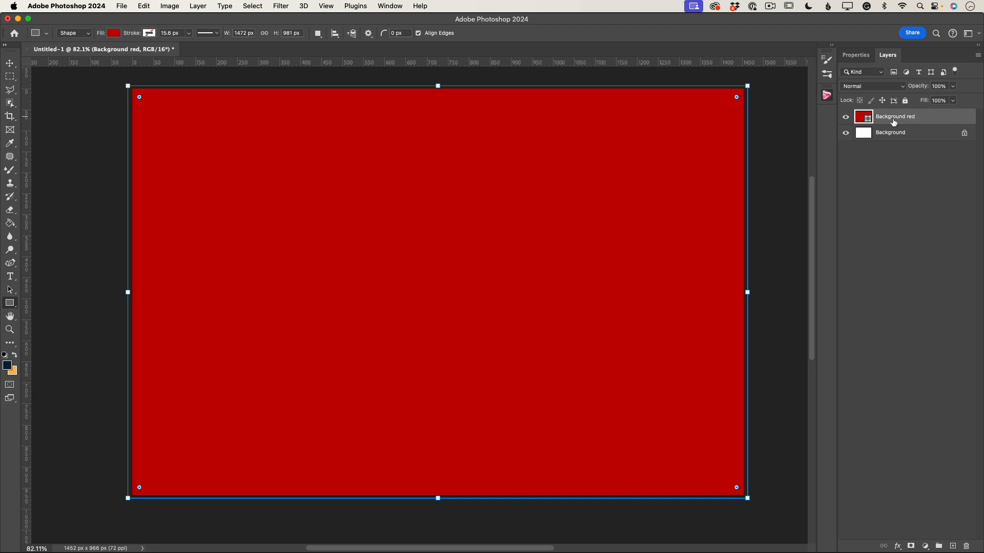
Step: Duplicate the red rectangle layer and change the copy's fill to dark green
drag(903, 121, 952, 547)
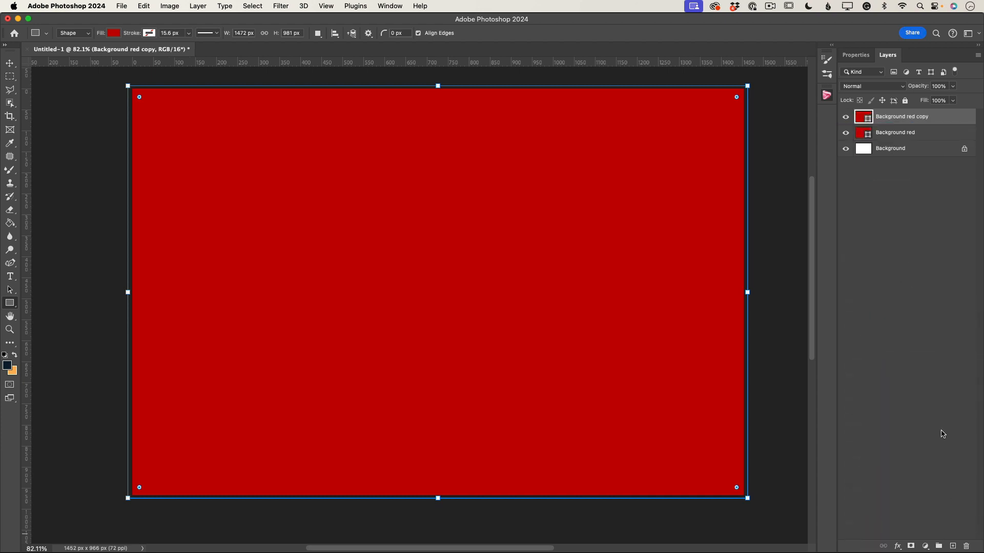
click(113, 34)
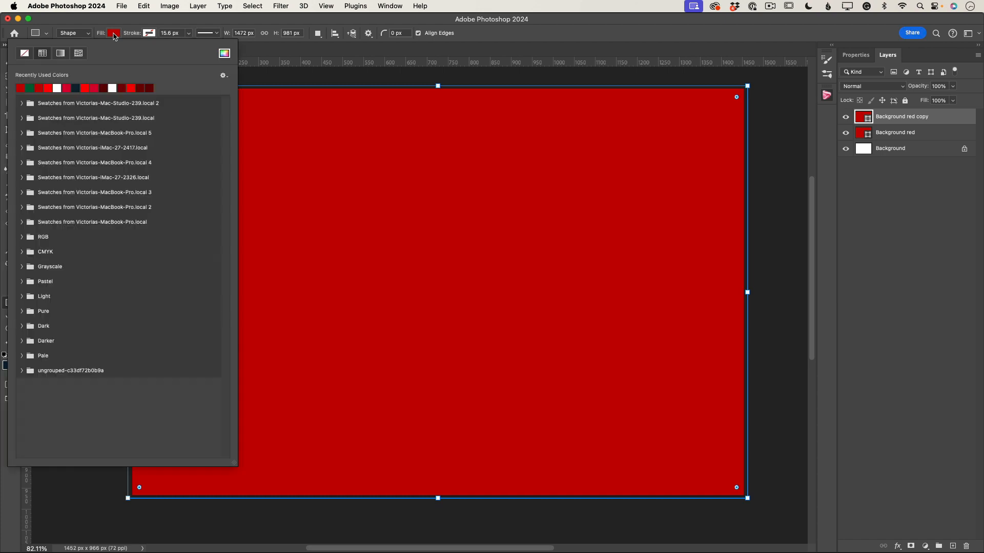
click(32, 88)
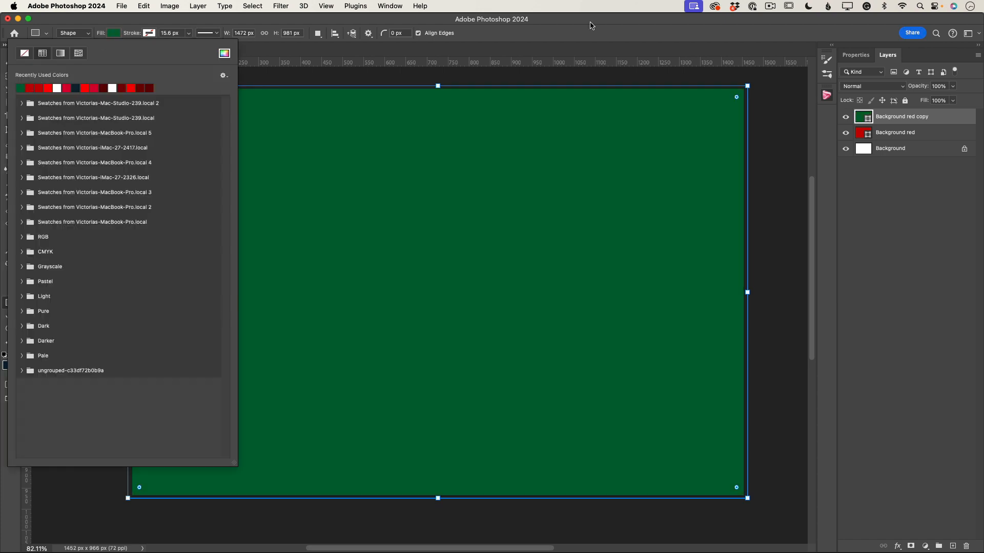
Step: Rename the copied layer to Background green
click(894, 119)
double_click(894, 118)
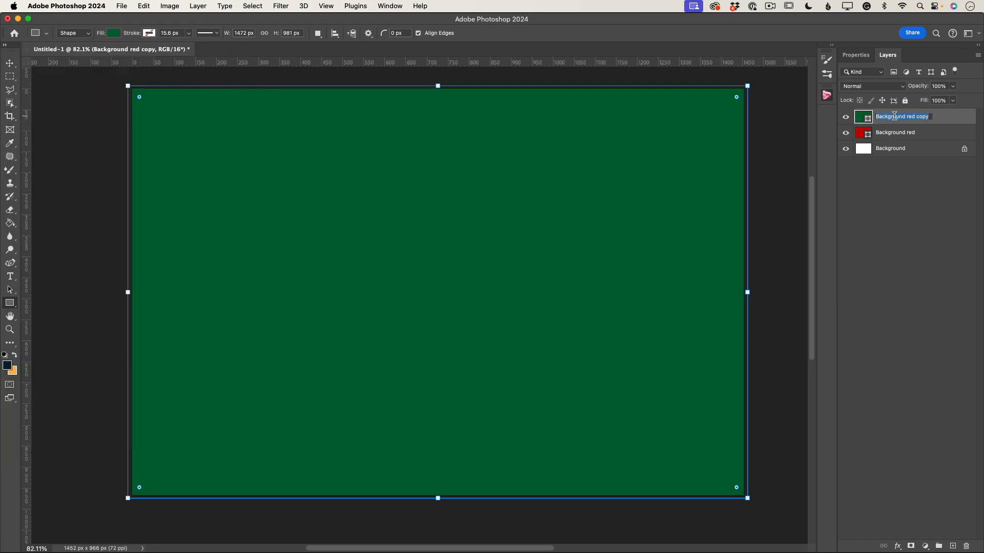
text(Background green)
key(Return)
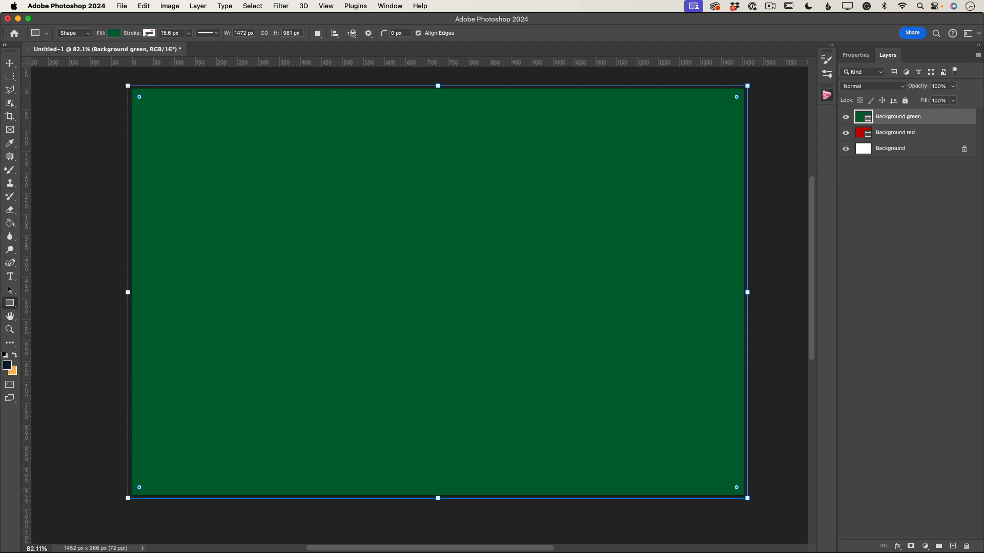
Step: Rasterize the green layer and delete its lower-right triangle below the diagonal from bottom-left to top-right corner
right_click(925, 118)
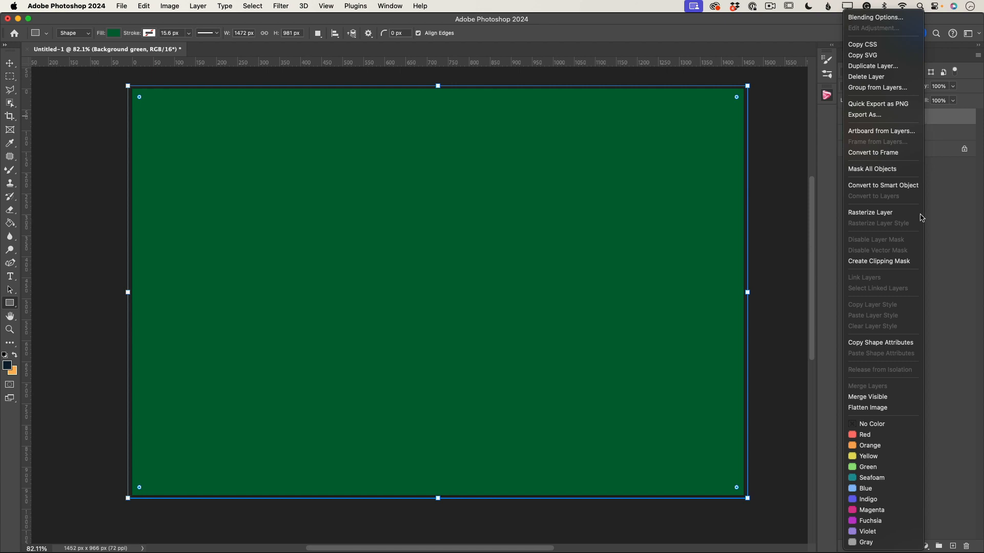
click(885, 215)
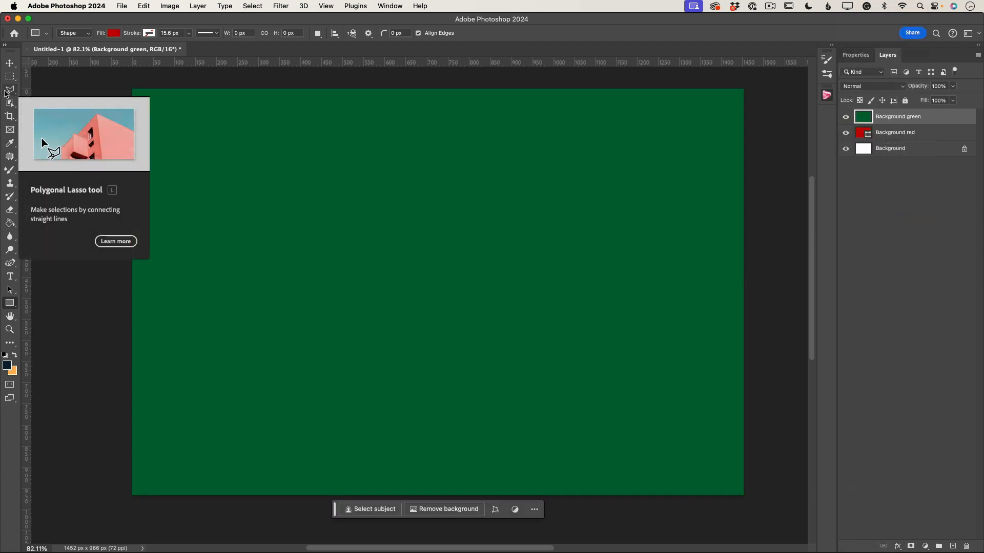
key(l)
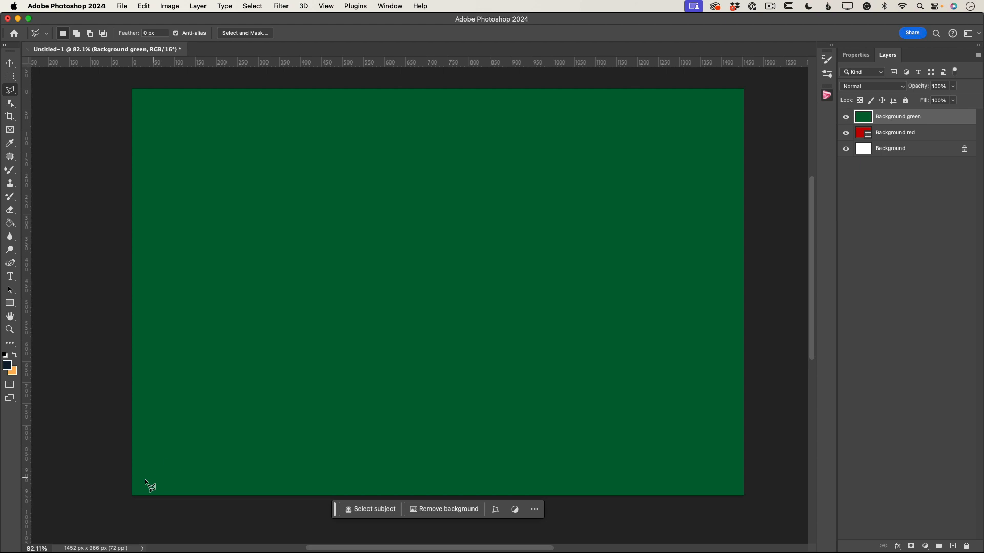
click(122, 498)
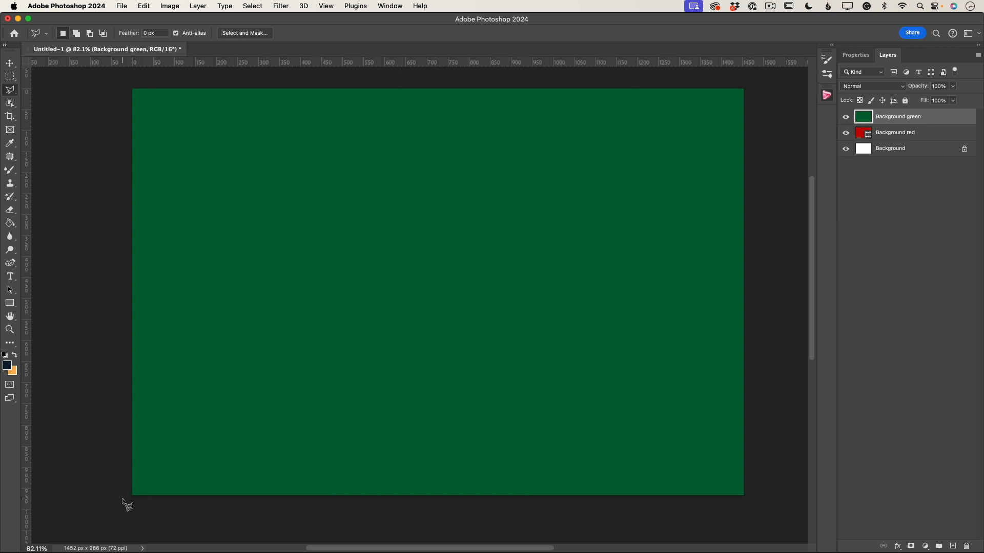
click(751, 83)
click(756, 525)
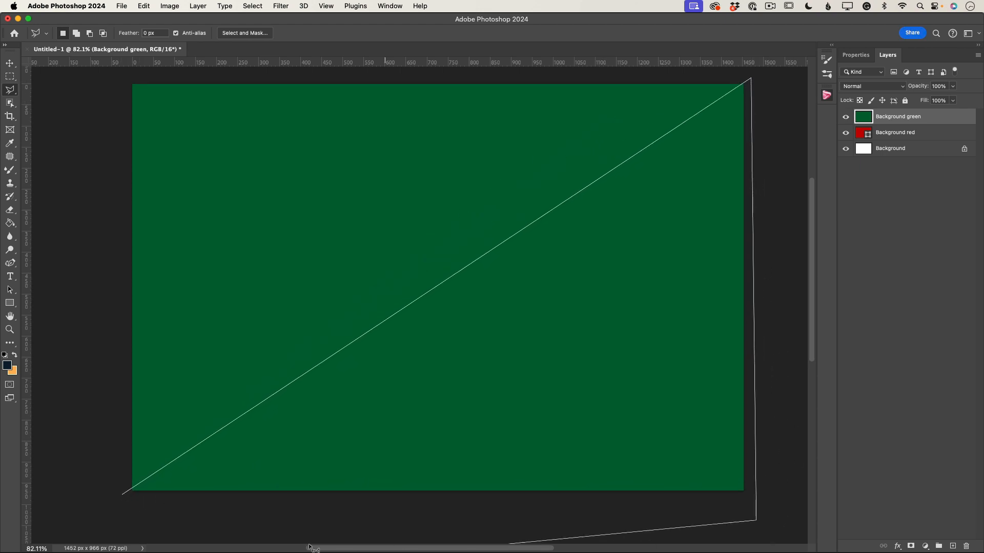
click(124, 495)
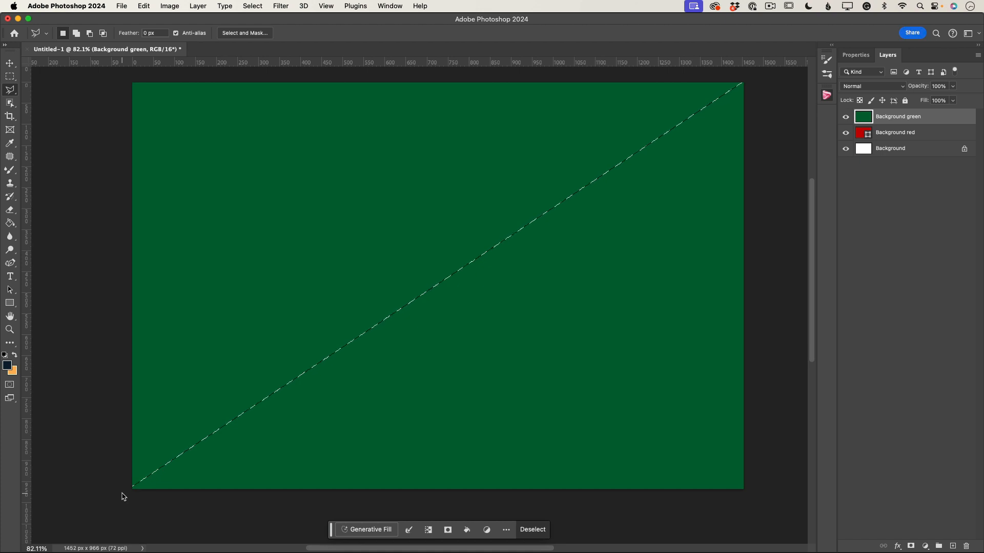
key(BackSpace)
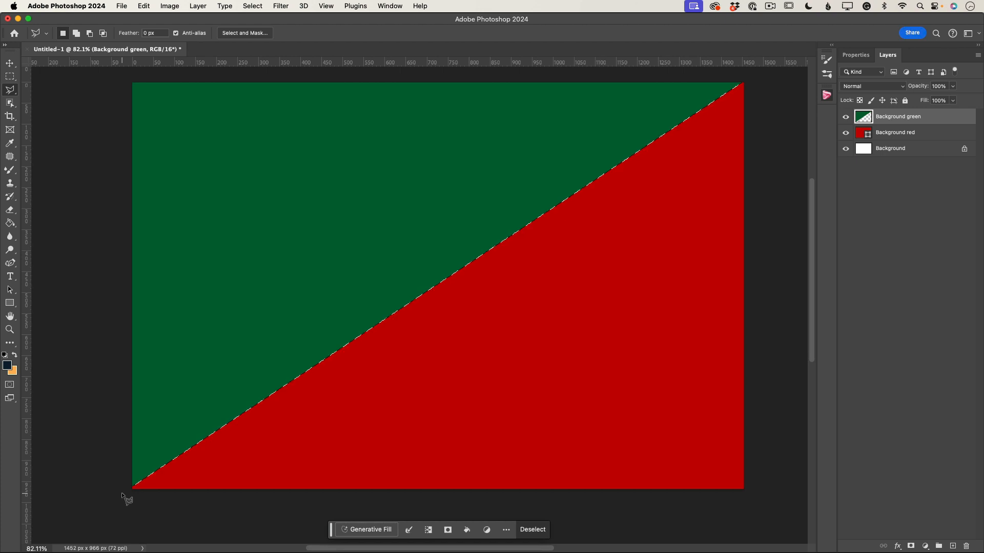
key(super+d)
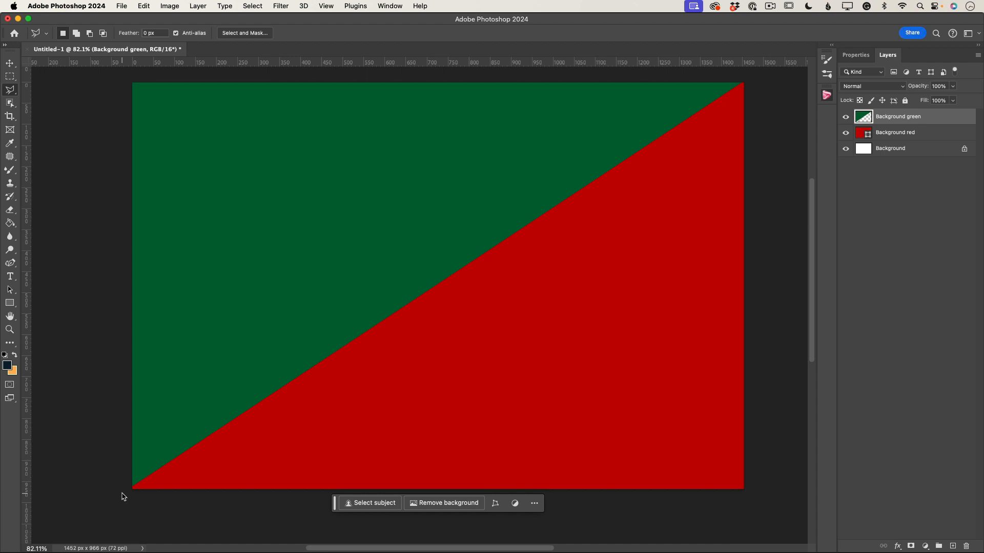
Step: Lock all pixels on the green and red background layers
click(906, 100)
click(925, 132)
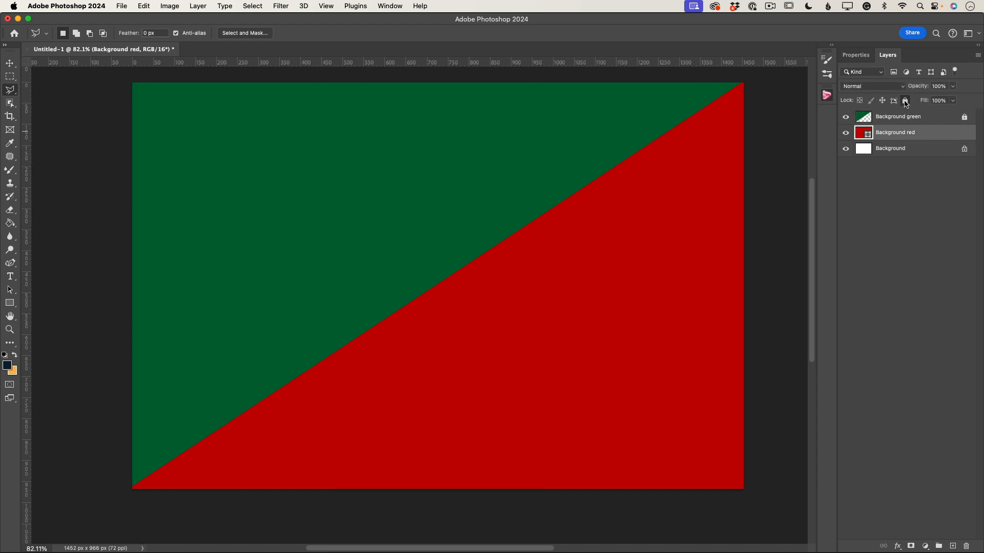
click(905, 100)
click(921, 120)
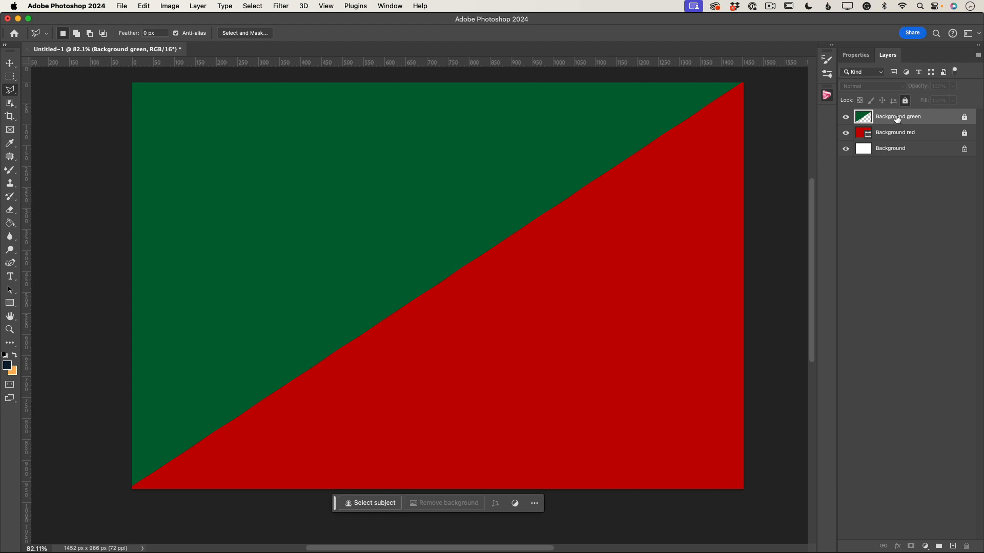
Step: Switch to Safari and search the PixelSquid website for Christmas objects
click(827, 96)
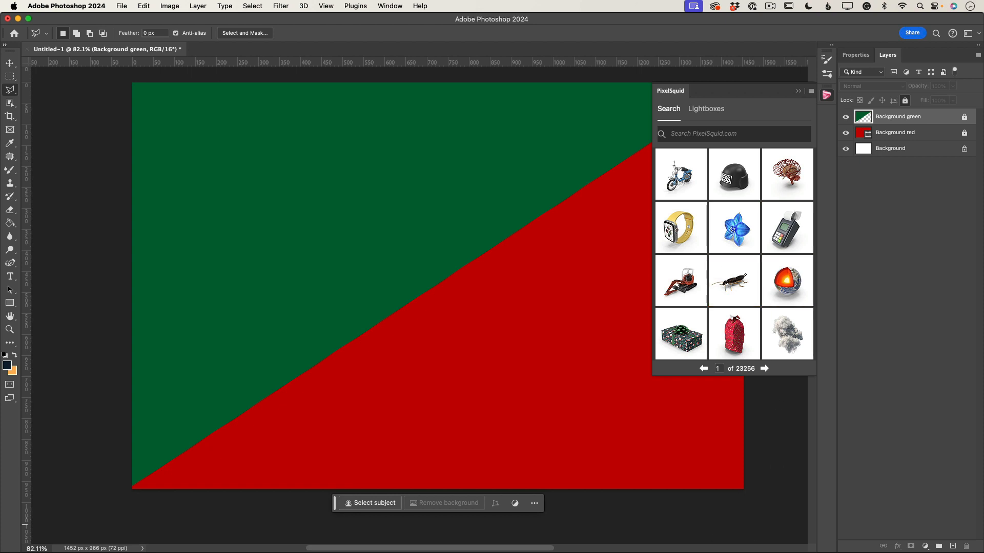
key(super+Tab)
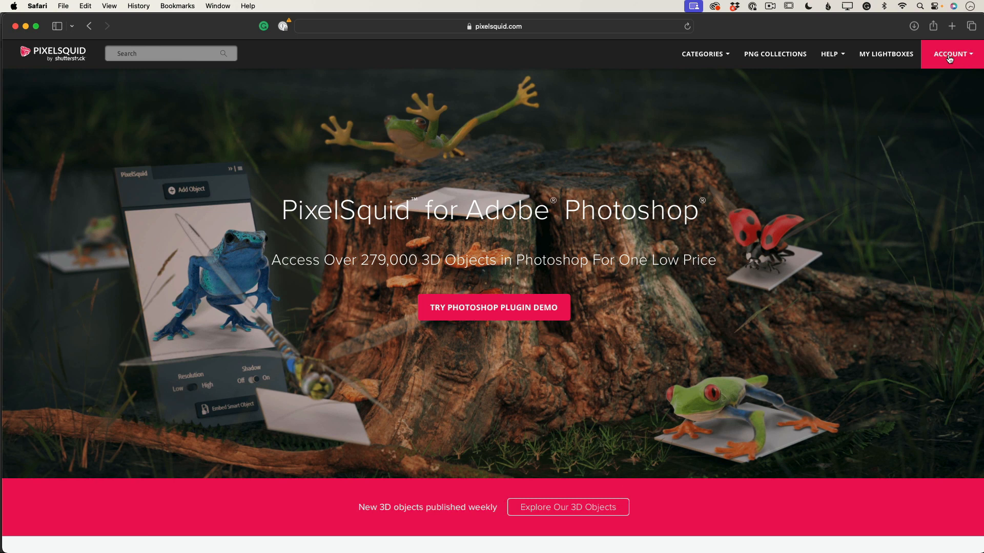
click(143, 55)
text(Christmas)
double_click(153, 54)
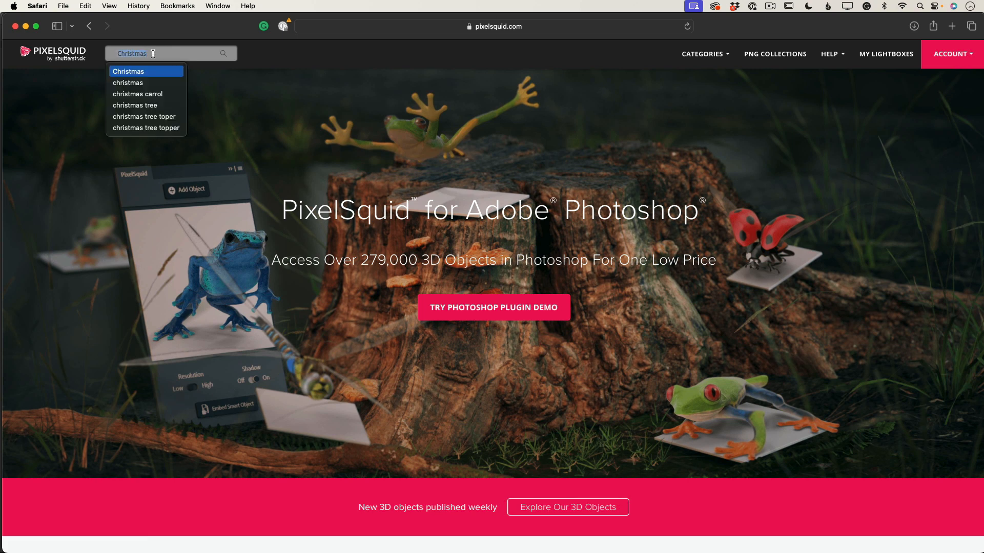
key(Return)
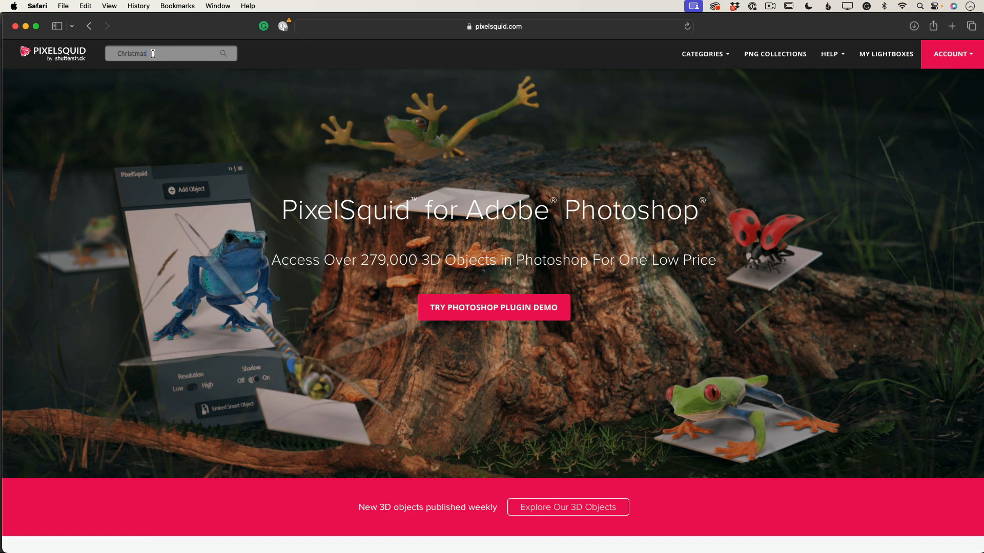
double_click(153, 54)
key(Return)
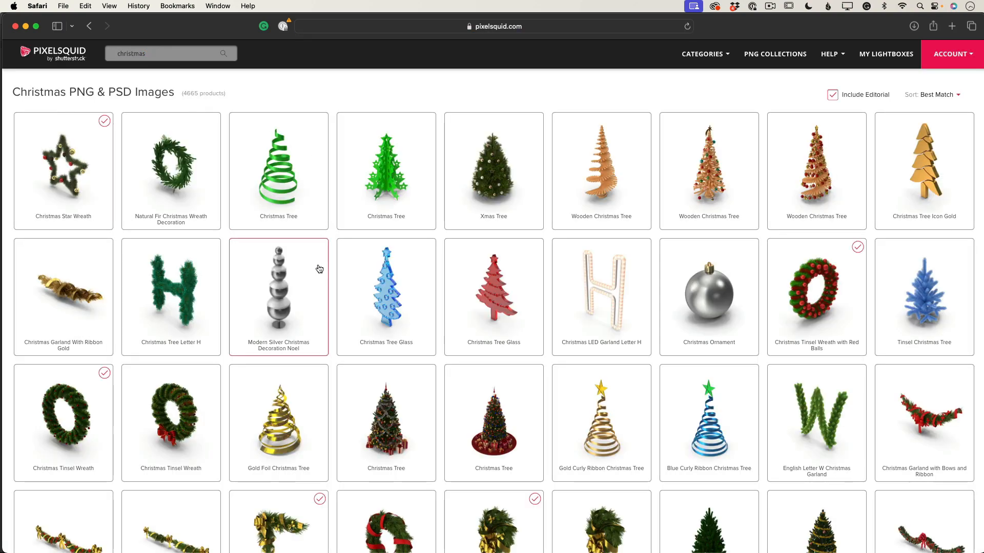
Step: Browse the Christmas search results for a suitable object
scroll(319, 277, down, 10)
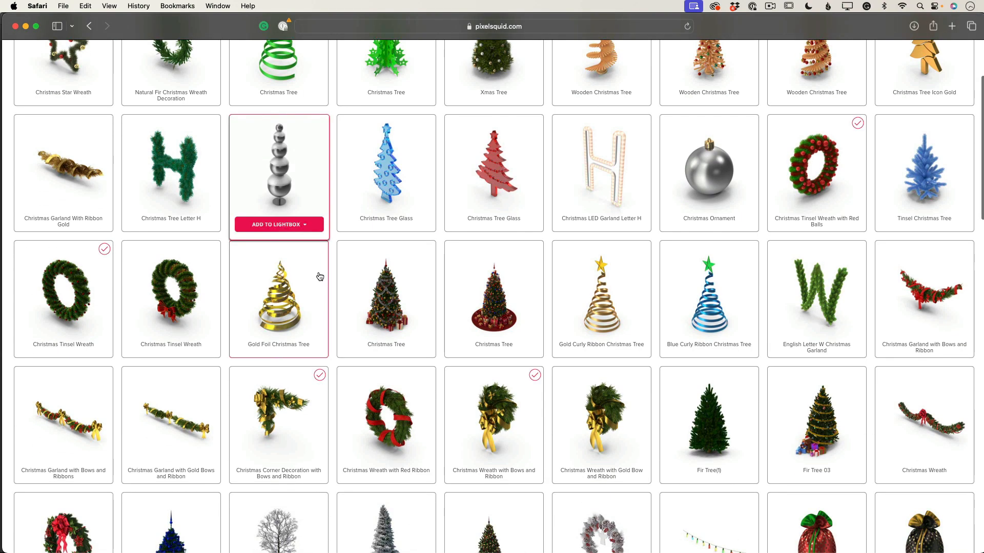
scroll(320, 277, down, 20)
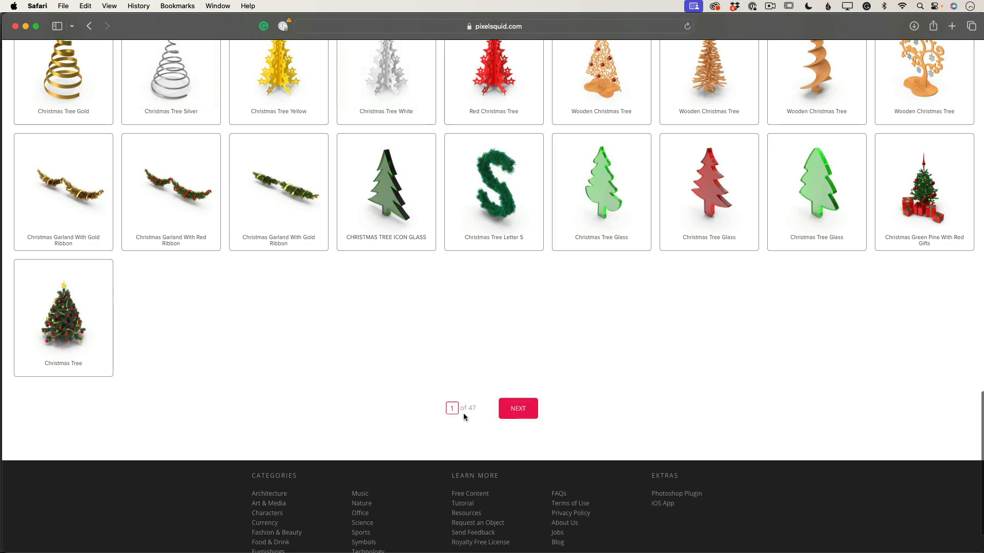
scroll(543, 249, up, 1)
scroll(543, 249, up, 15)
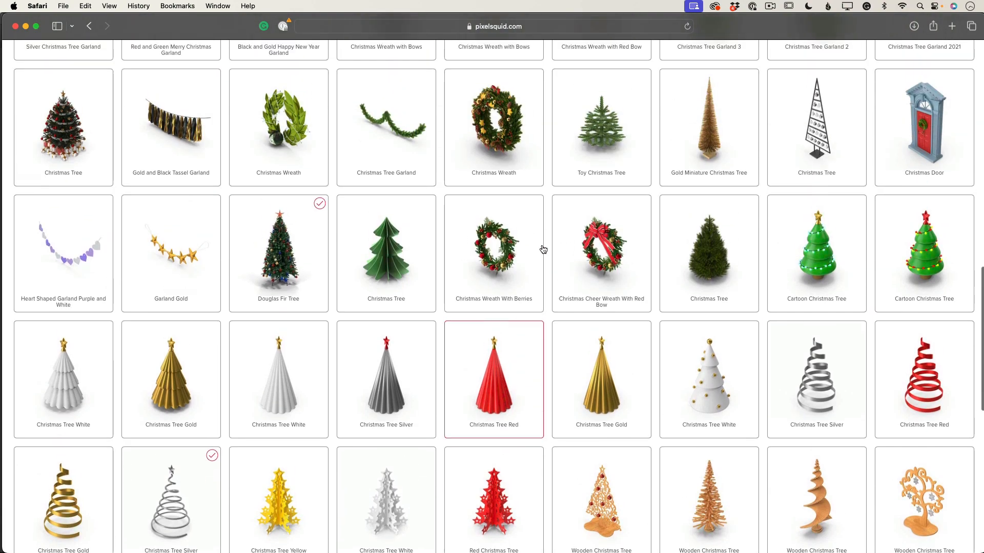
scroll(543, 249, up, 18)
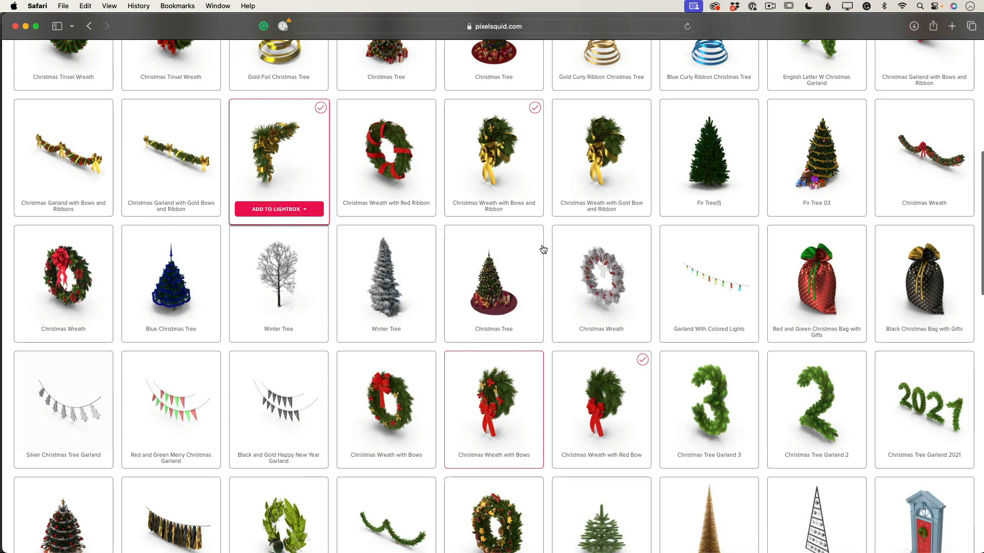
scroll(543, 250, up, 6)
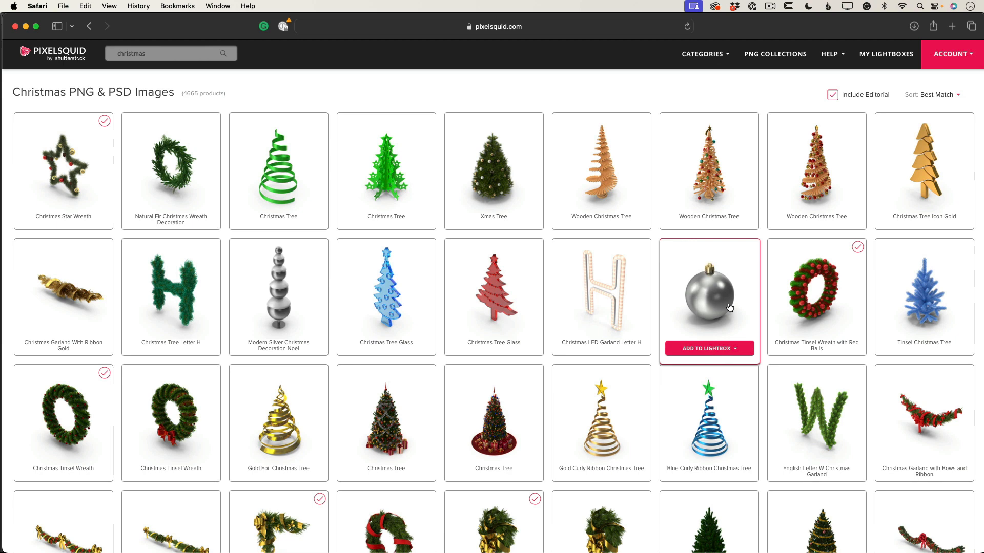
scroll(729, 307, down, 3)
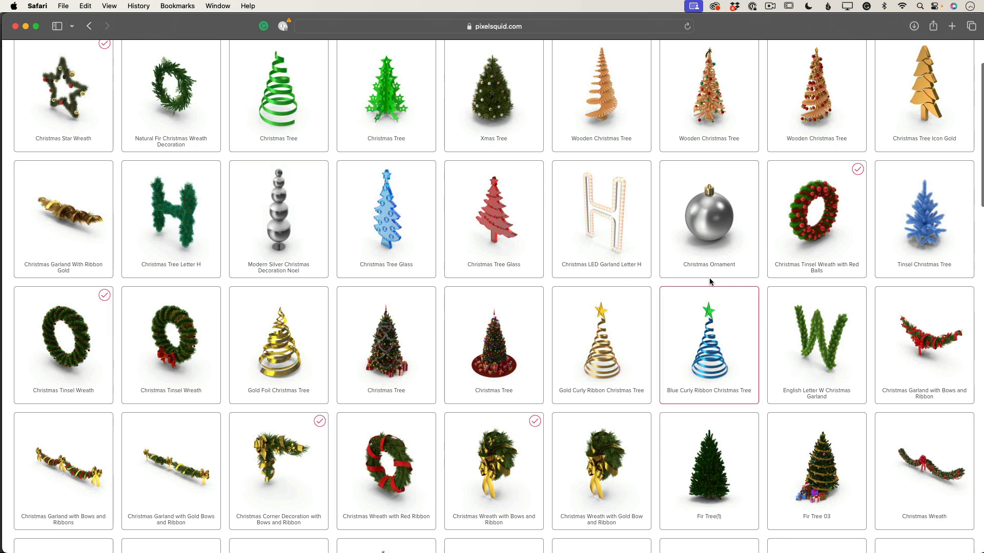
scroll(647, 284, down, 2)
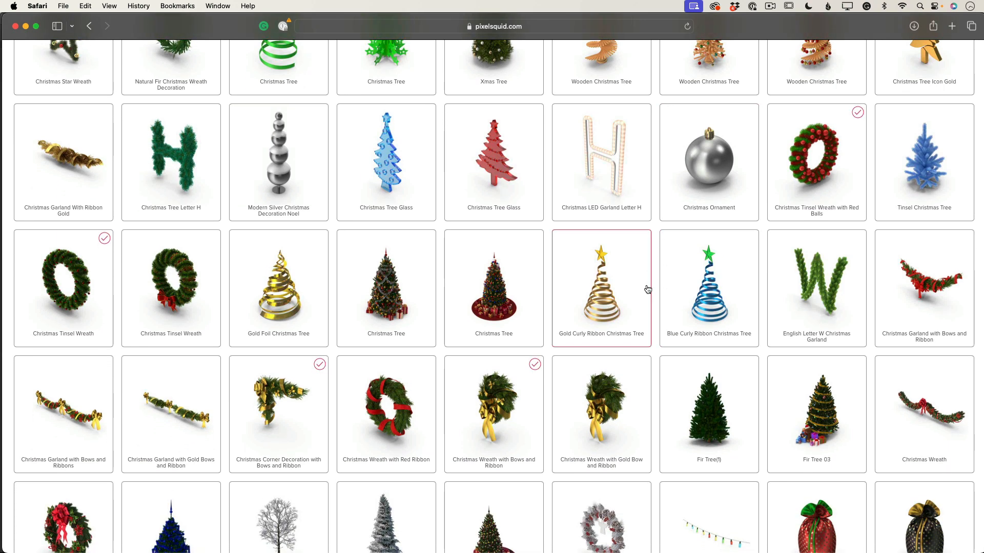
Step: Add the Gold Curly Ribbon Christmas Tree to the first existing lightbox
mouse_move(647, 288)
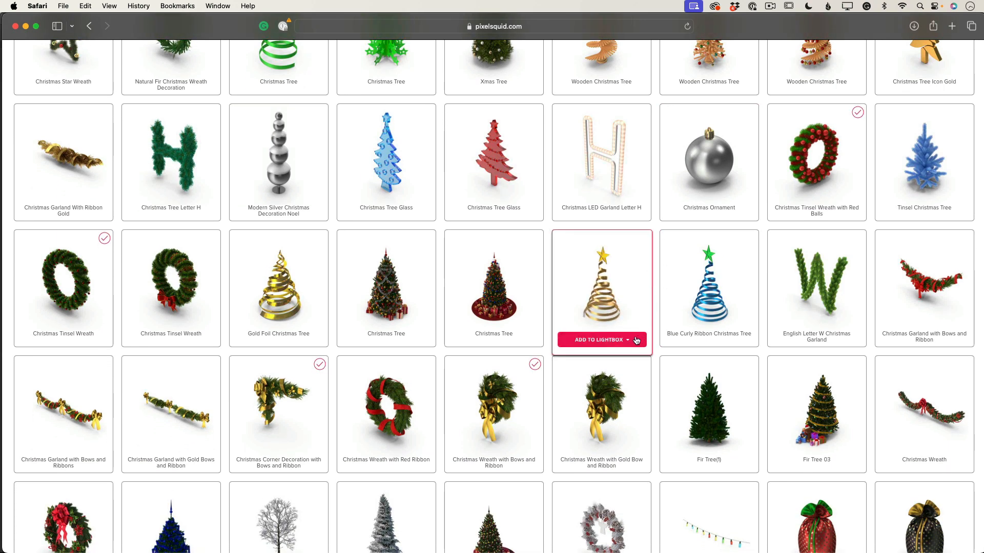
click(613, 341)
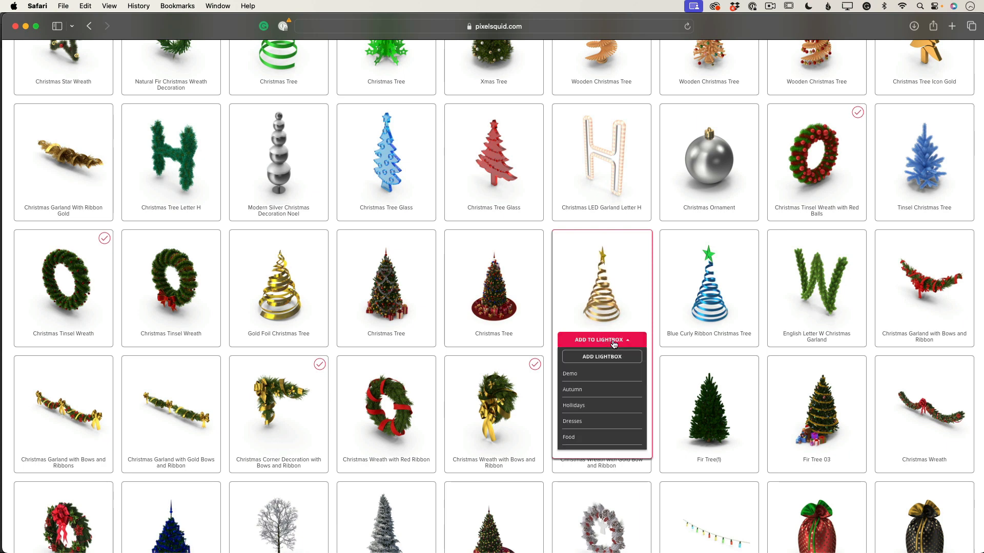
click(574, 375)
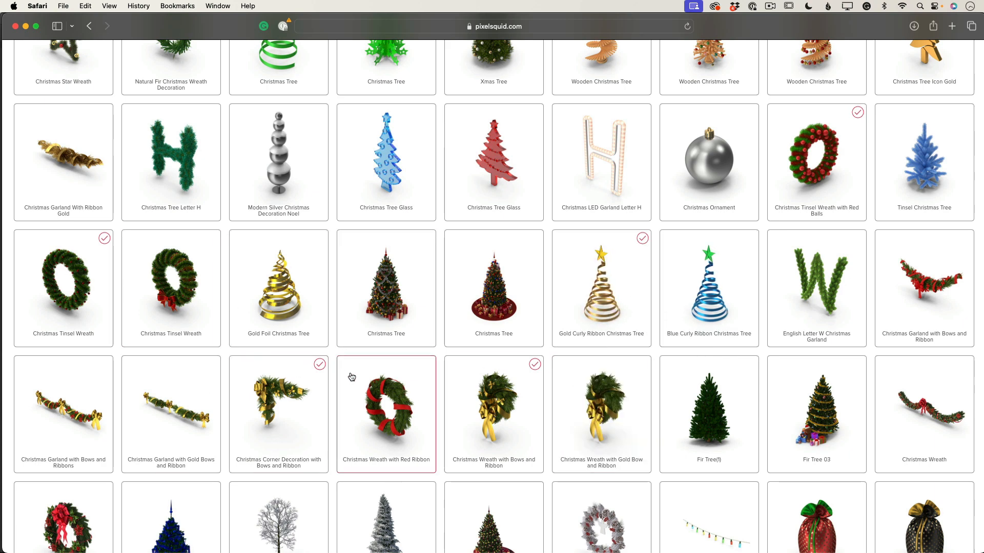
Step: Open the Blue Curly Ribbon Christmas Tree page, spin its 3D preview, and check its lightbox options
mouse_move(715, 308)
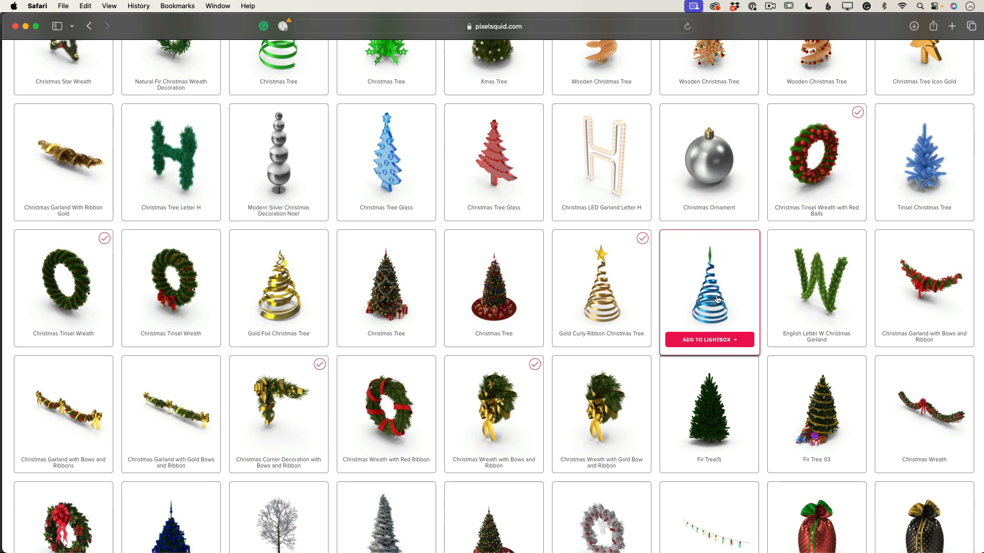
click(717, 299)
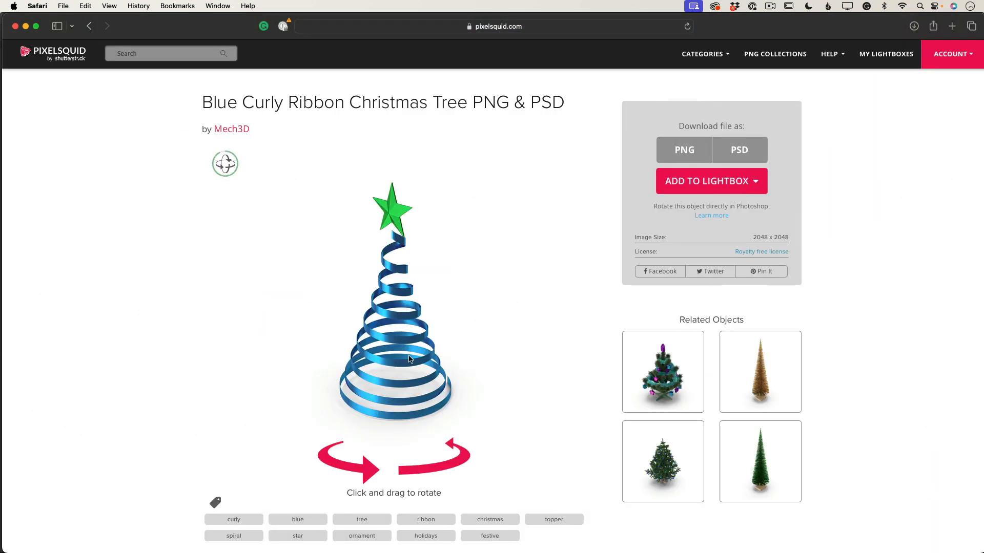
drag(409, 359, 236, 302)
drag(444, 299, 446, 405)
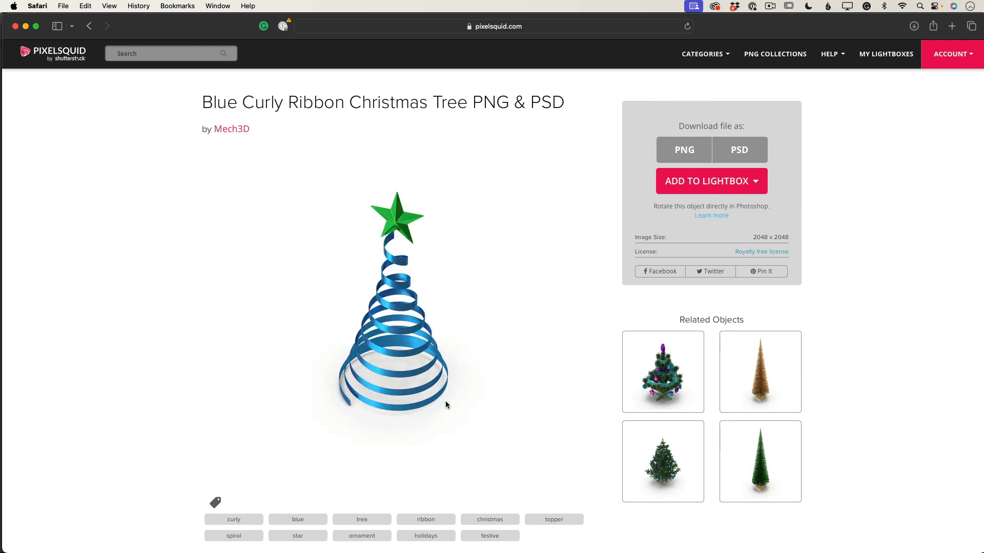
click(727, 186)
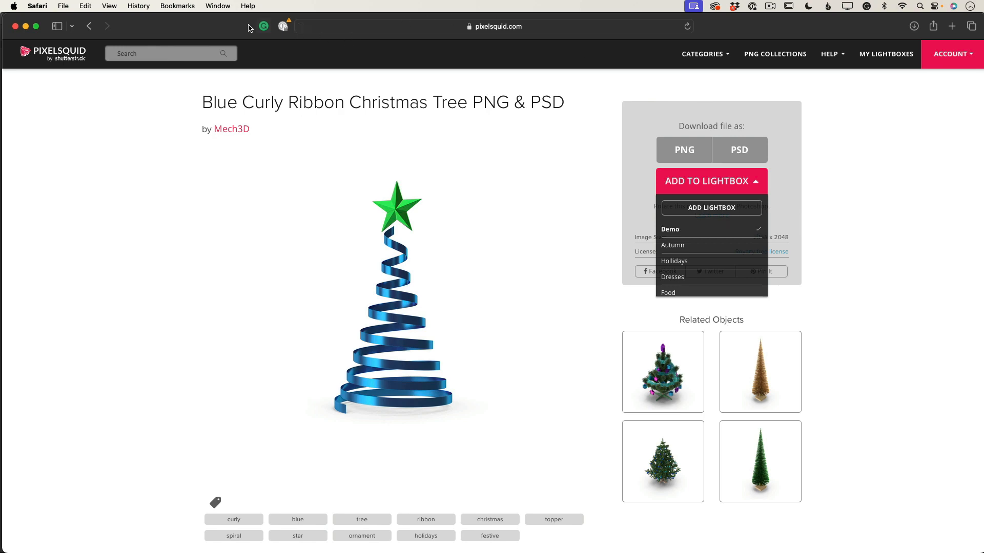
Step: Switch to Photoshop and place the green Curly Ribbon Christmas Tree from the Demo lightbox in the PixelSquid panel
drag(214, 28, 983, 30)
click(824, 94)
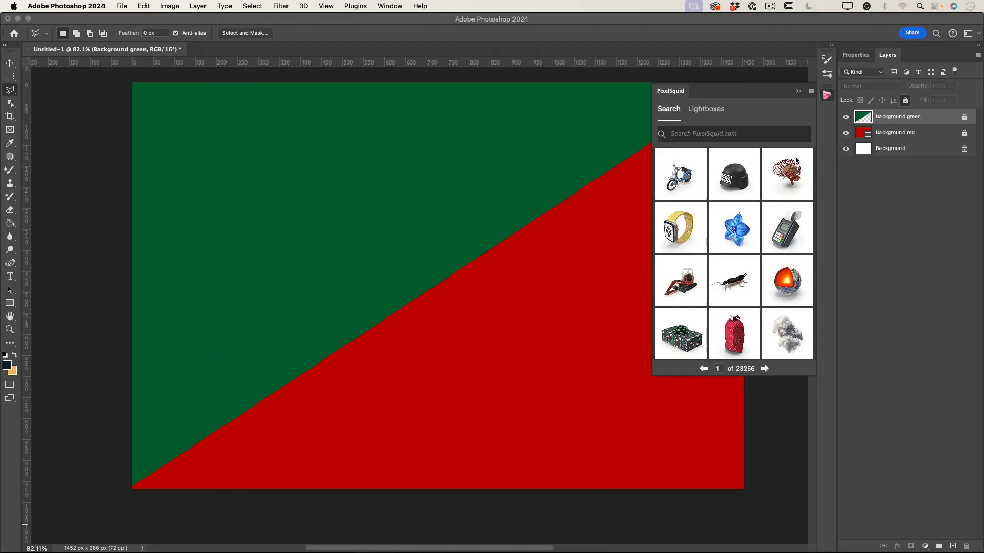
click(709, 113)
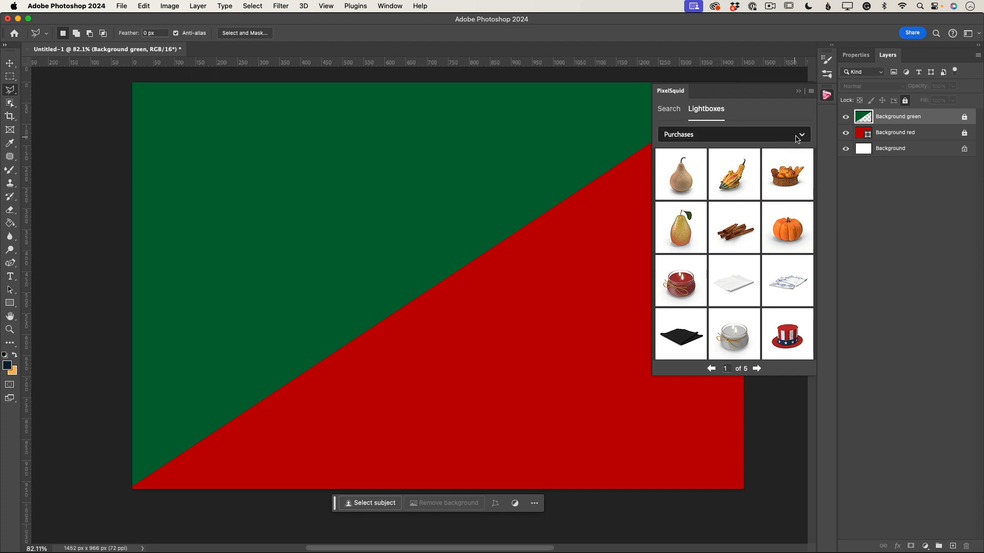
click(800, 137)
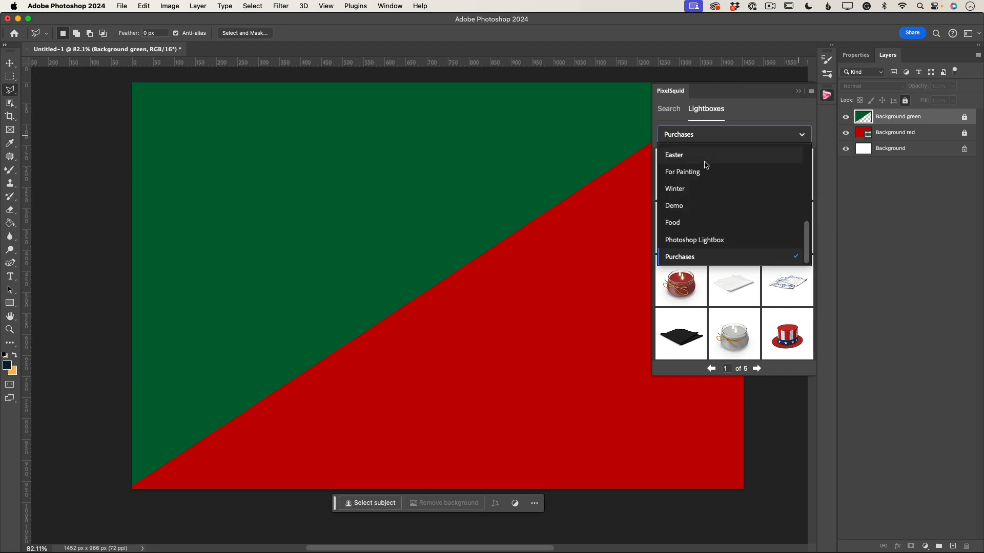
click(687, 207)
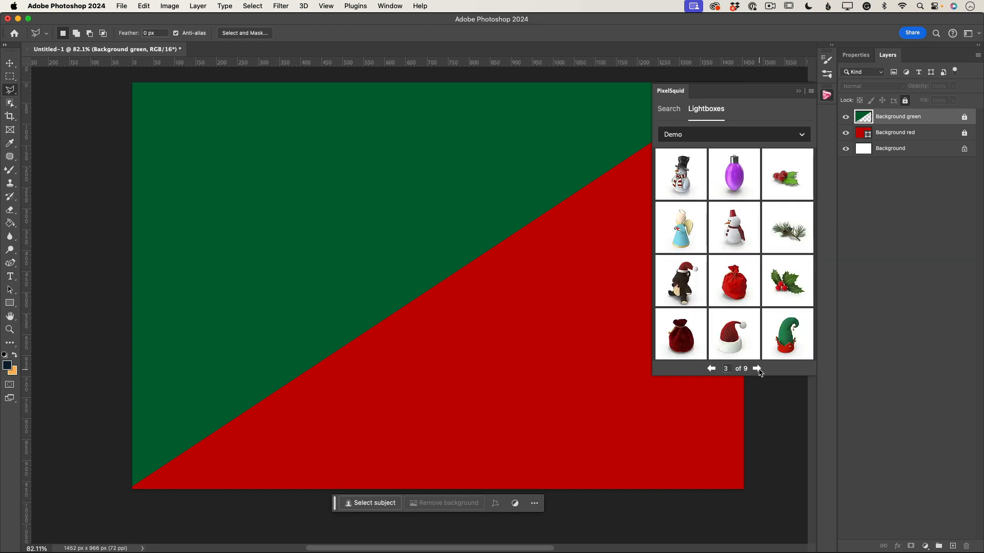
click(712, 369)
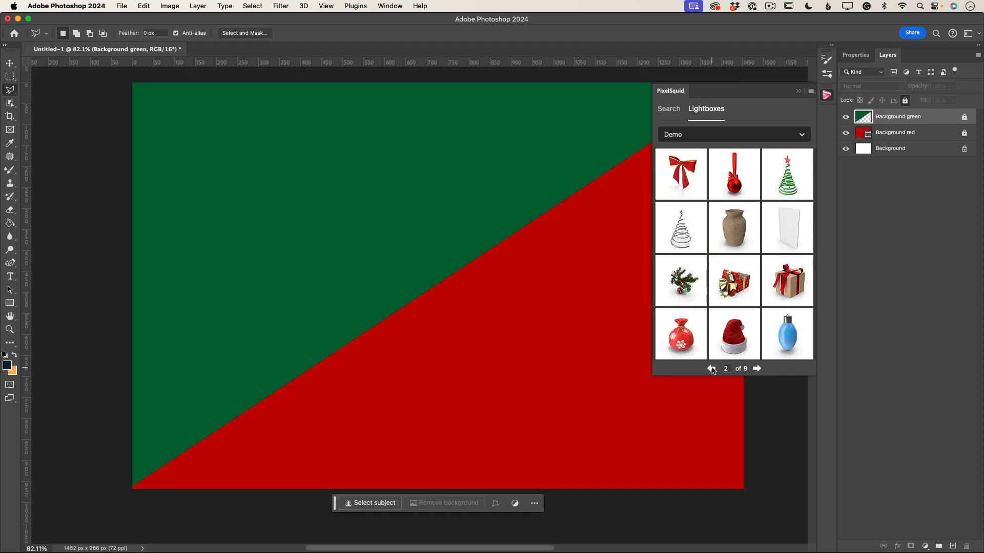
click(789, 182)
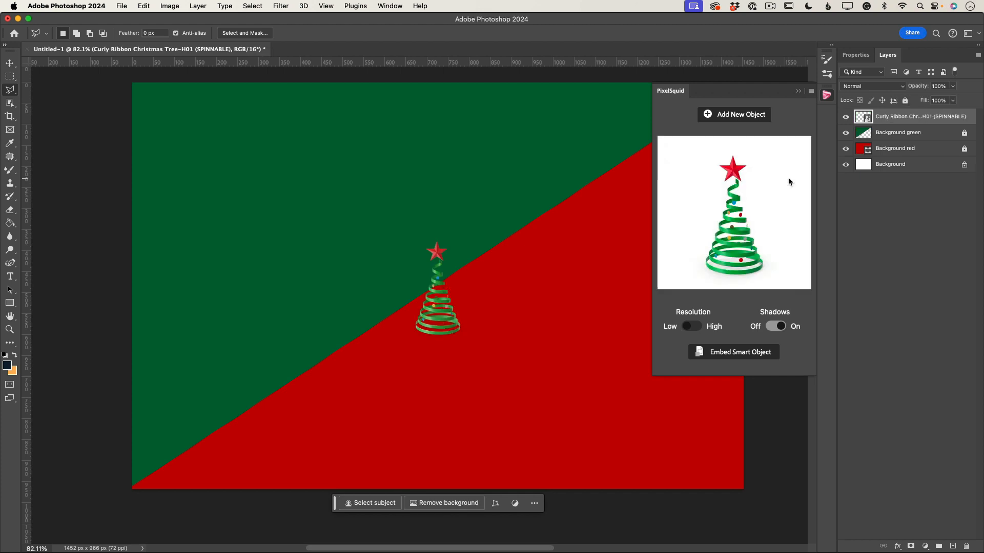
Step: Enlarge the Christmas tree and move it to the canvas's right side
click(10, 62)
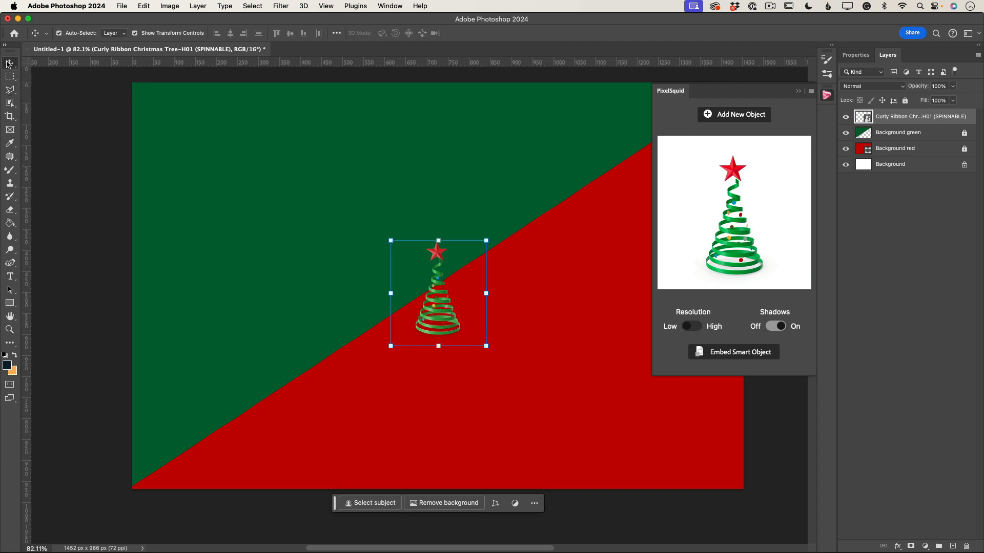
drag(389, 242, 225, 73)
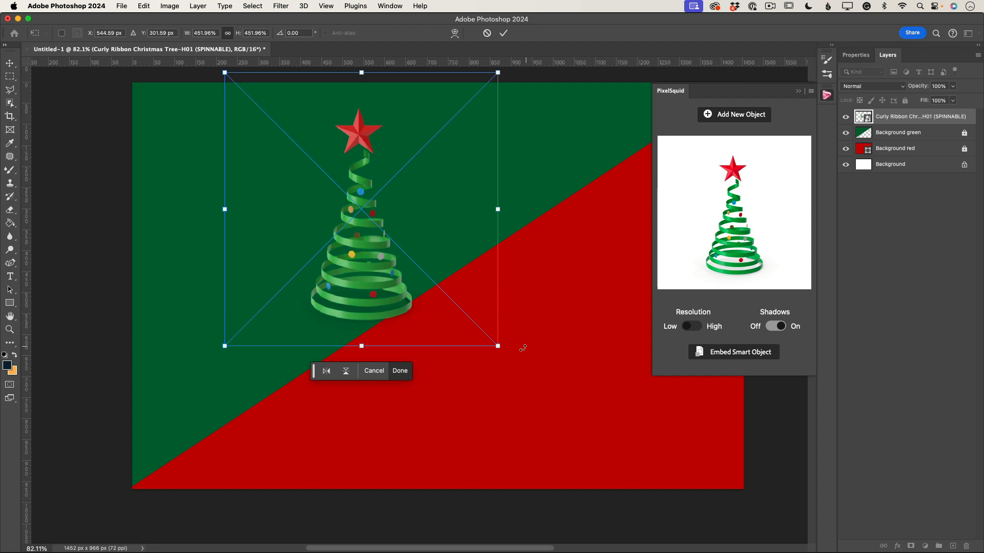
drag(499, 347, 655, 502)
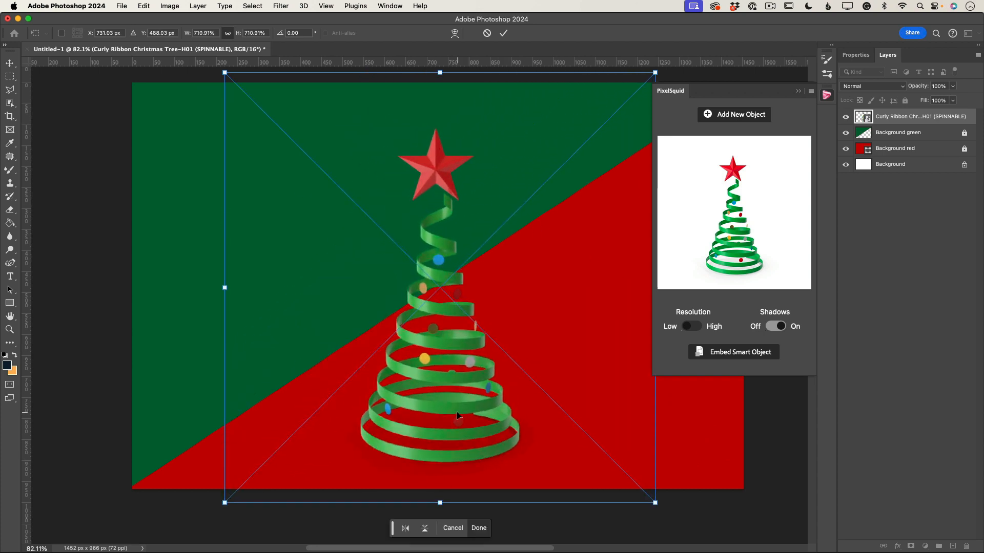
drag(457, 412, 610, 410)
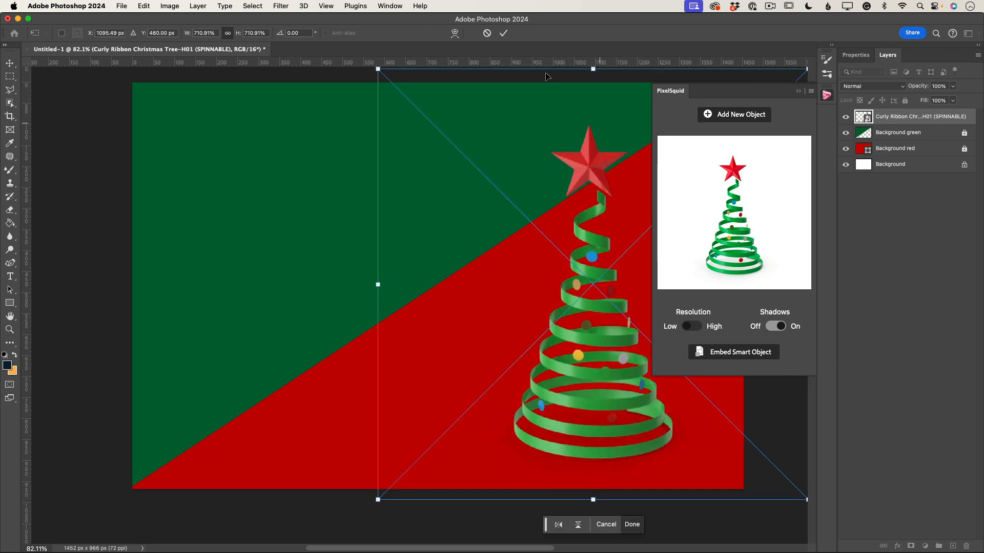
click(503, 33)
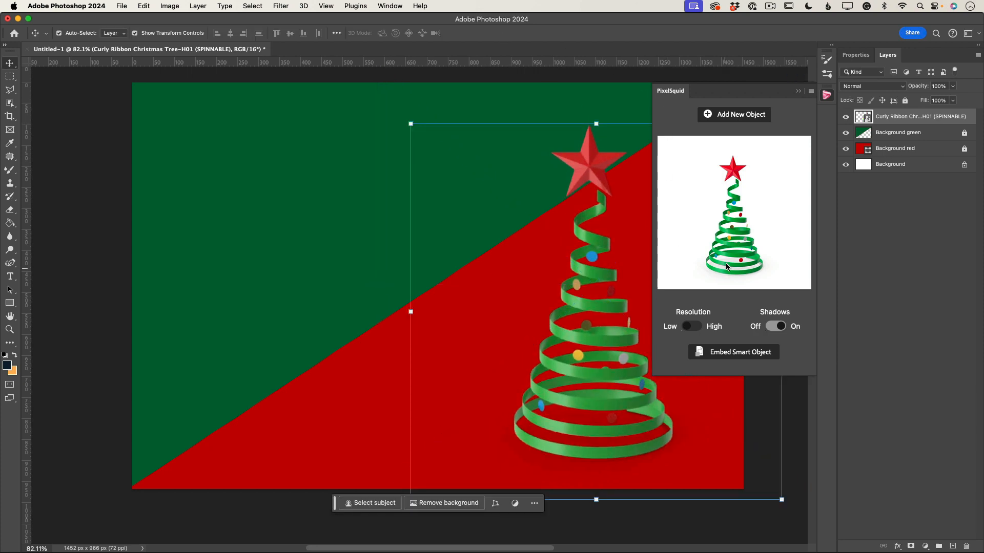
Step: Turn the tree slightly and set its resolution to High in the PixelSquid panel, keeping shadows on, then close the panel
mouse_move(728, 259)
mouse_down()
mouse_move(728, 245)
mouse_move(728, 254)
mouse_up()
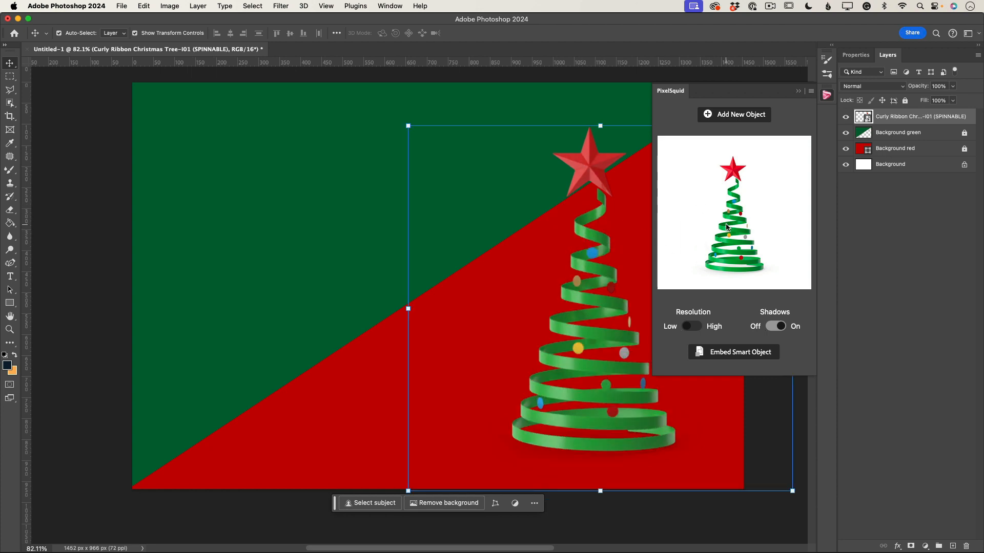
click(693, 328)
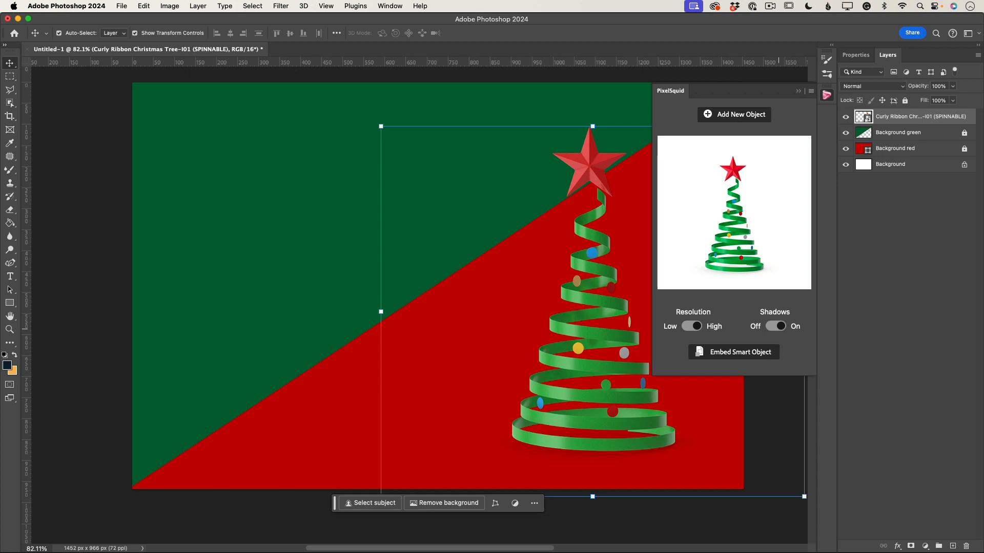
click(780, 328)
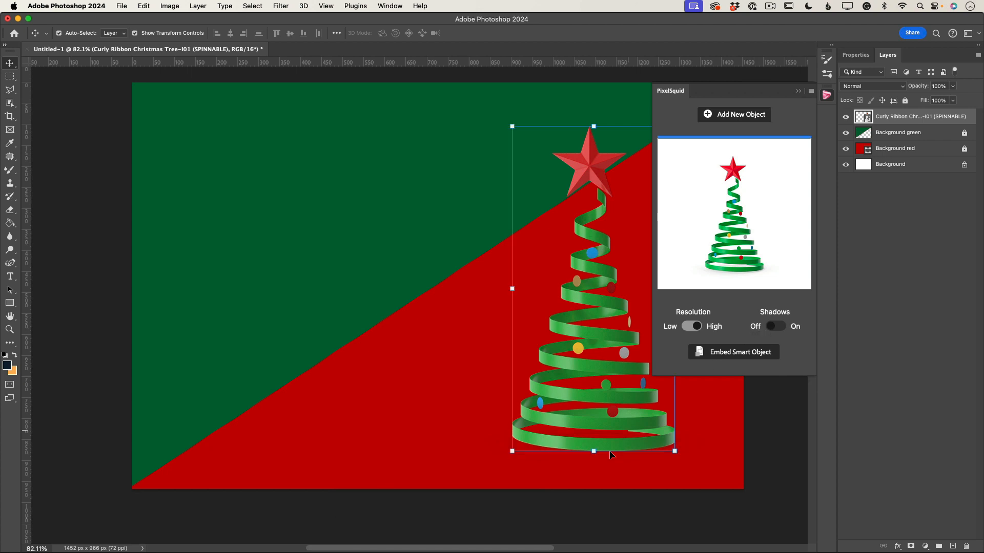
click(781, 329)
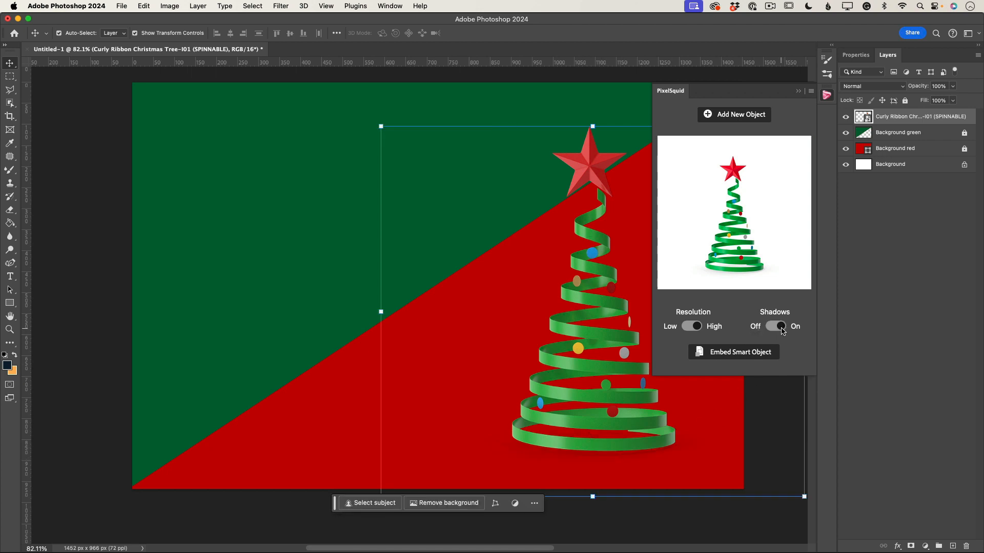
click(799, 92)
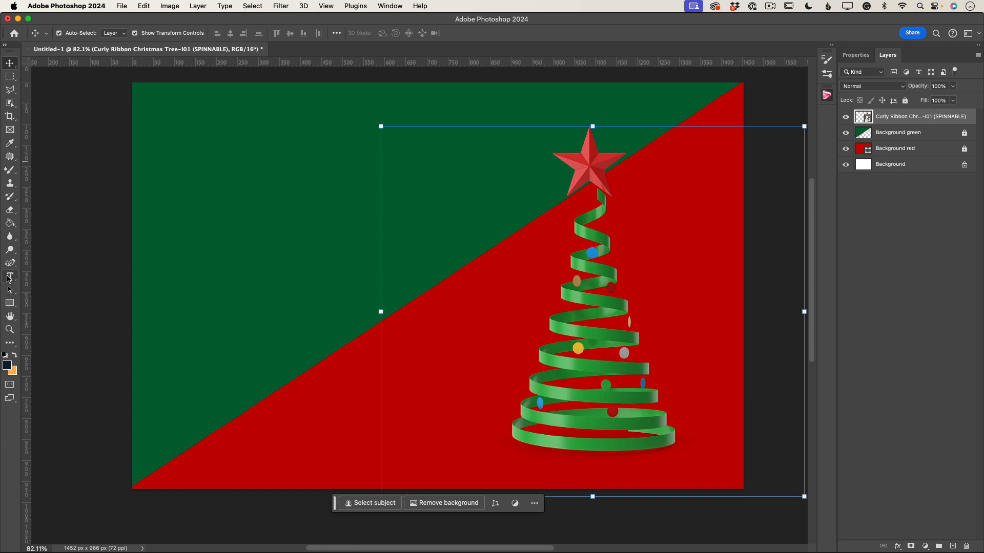
Step: Add the text "Merry Christmas" in the upper-left green area
click(9, 277)
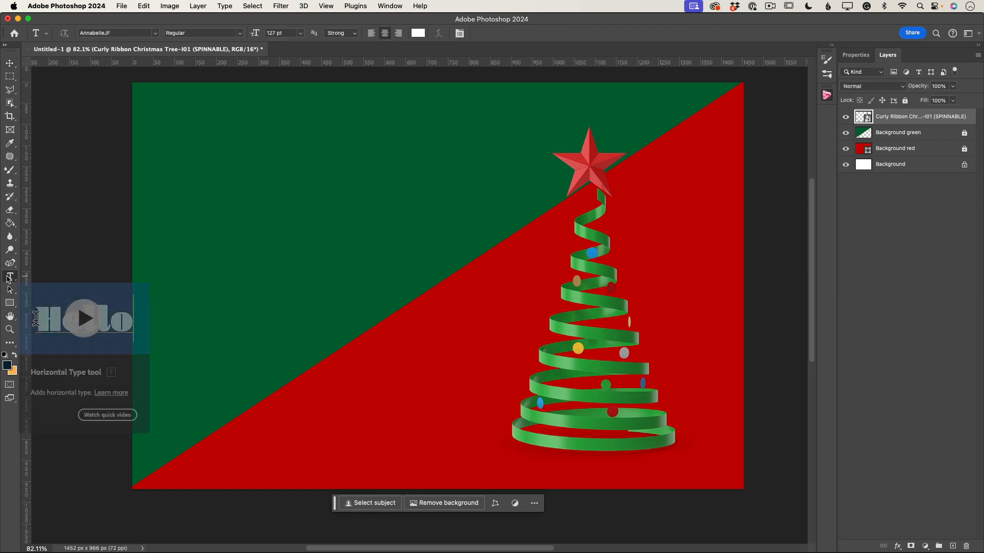
click(264, 216)
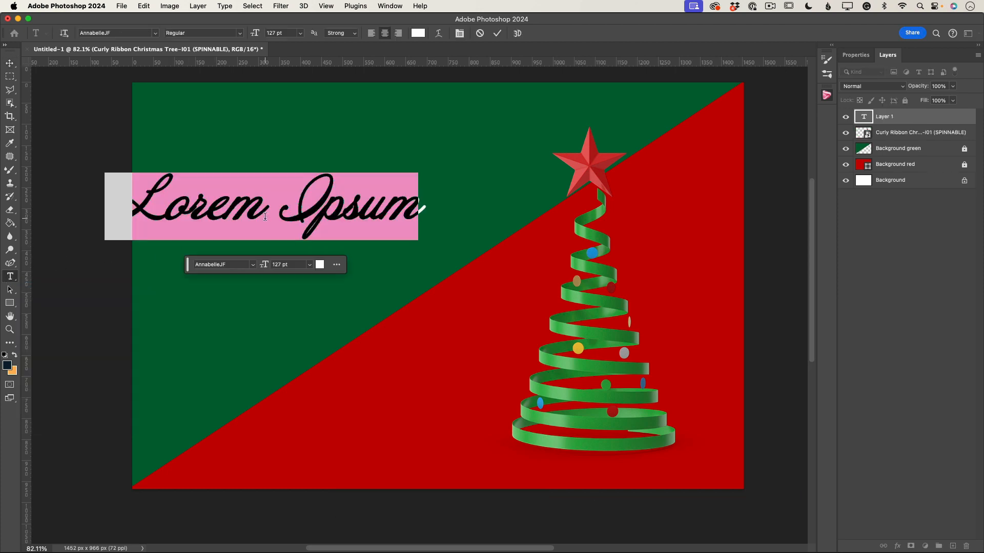
text(Merry)
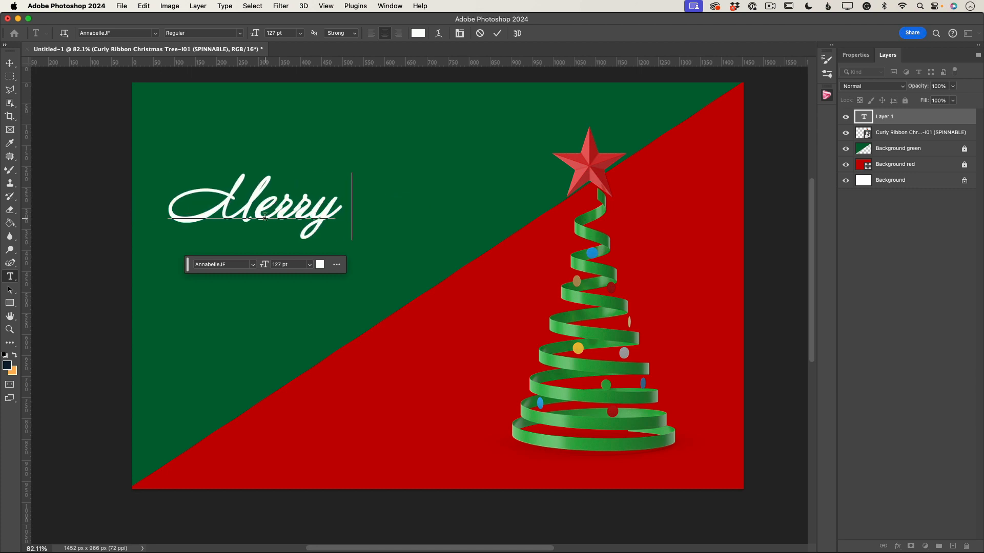
text( Christmas)
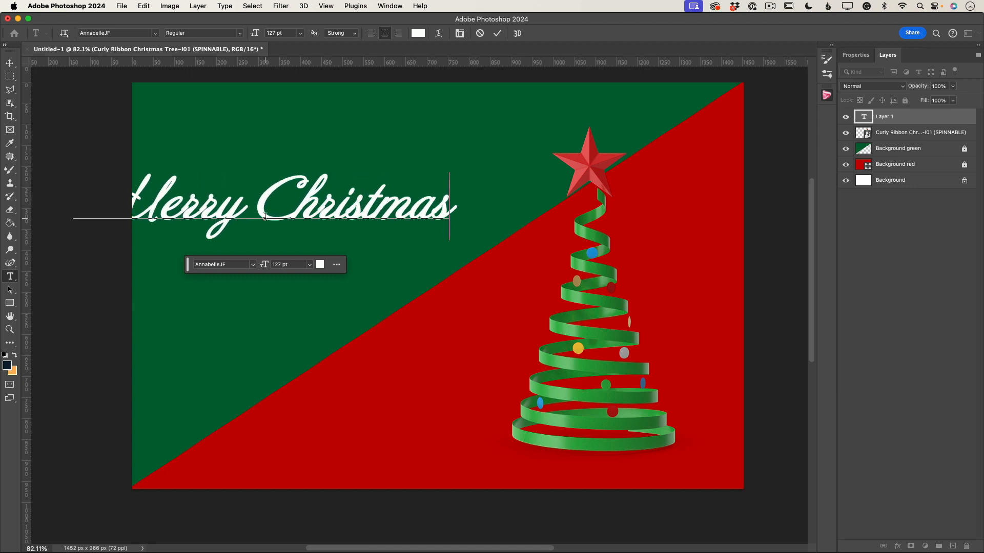
Step: Move the Merry Christmas text to the right within the green area
scroll(265, 216, up, 5)
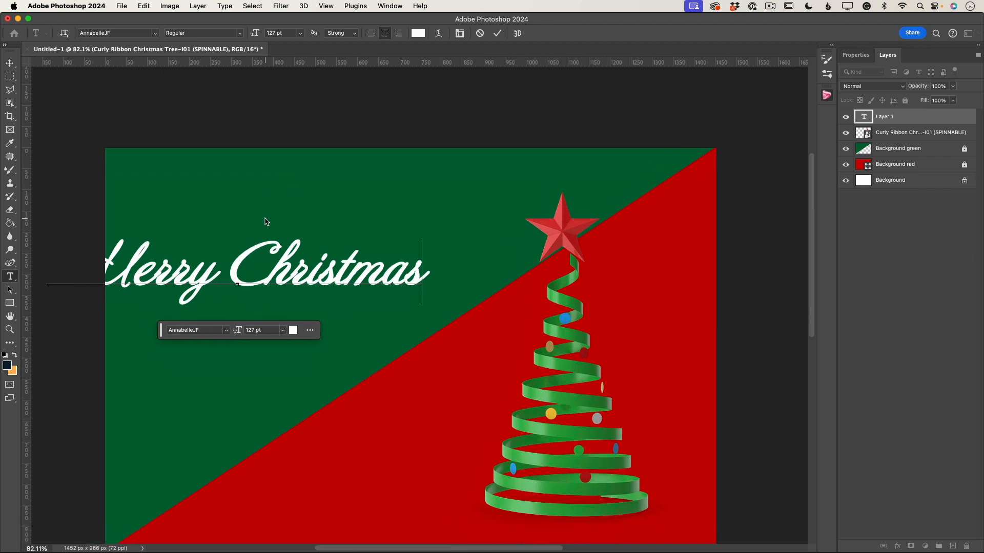
scroll(266, 221, down, 3)
scroll(266, 221, left, 2)
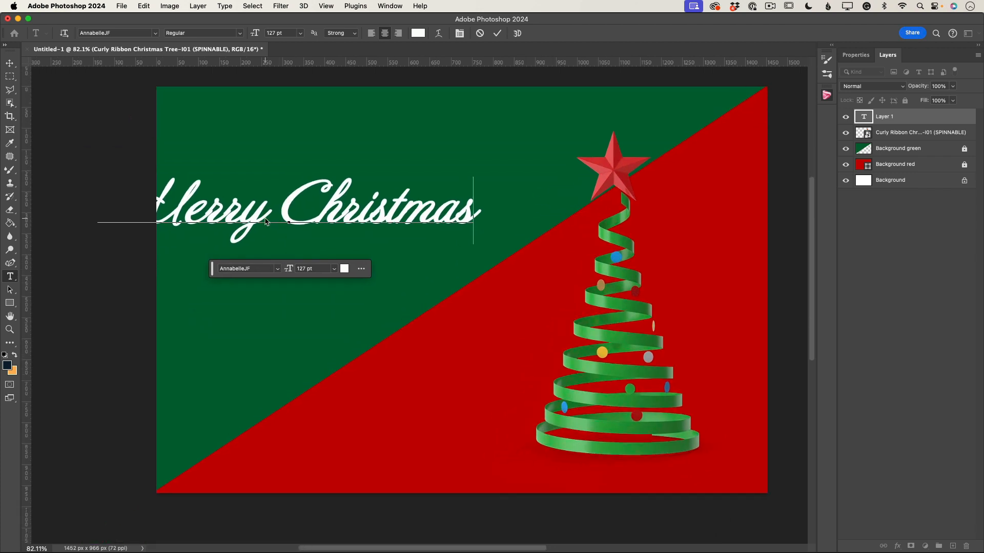
click(10, 65)
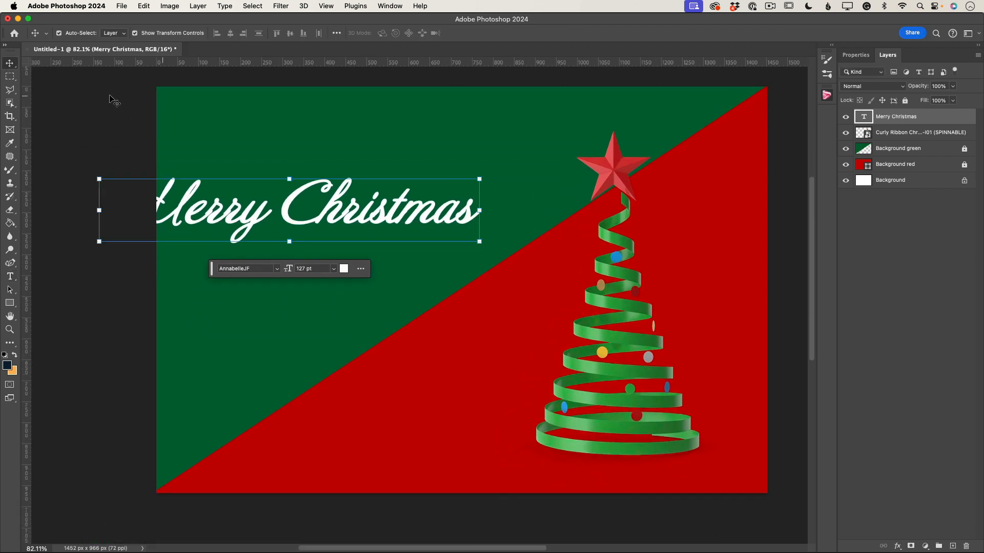
drag(329, 211, 416, 228)
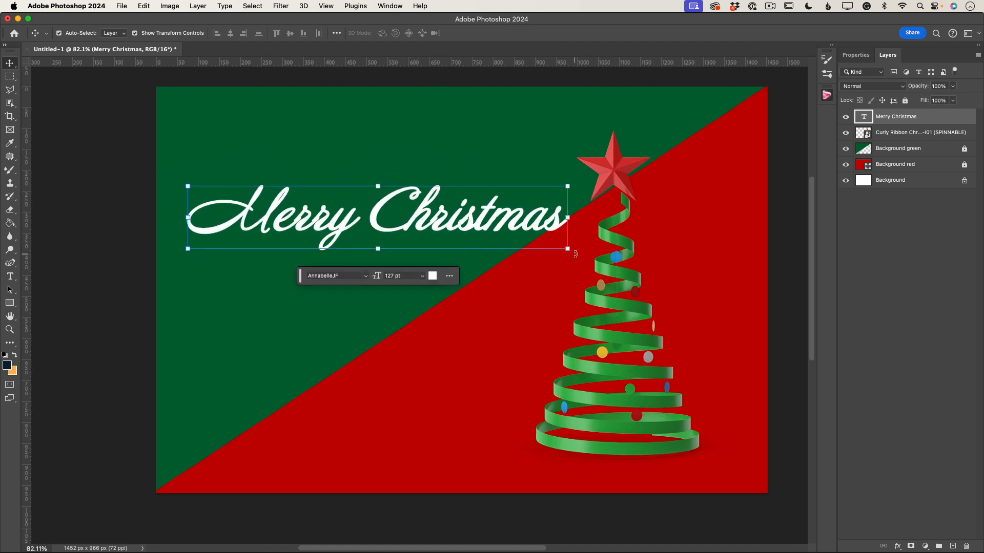
Step: Rotate the Merry Christmas text to follow the diagonal edge and reposition it
mouse_move(568, 217)
mouse_down()
mouse_move(558, 180)
mouse_move(585, 215)
mouse_up()
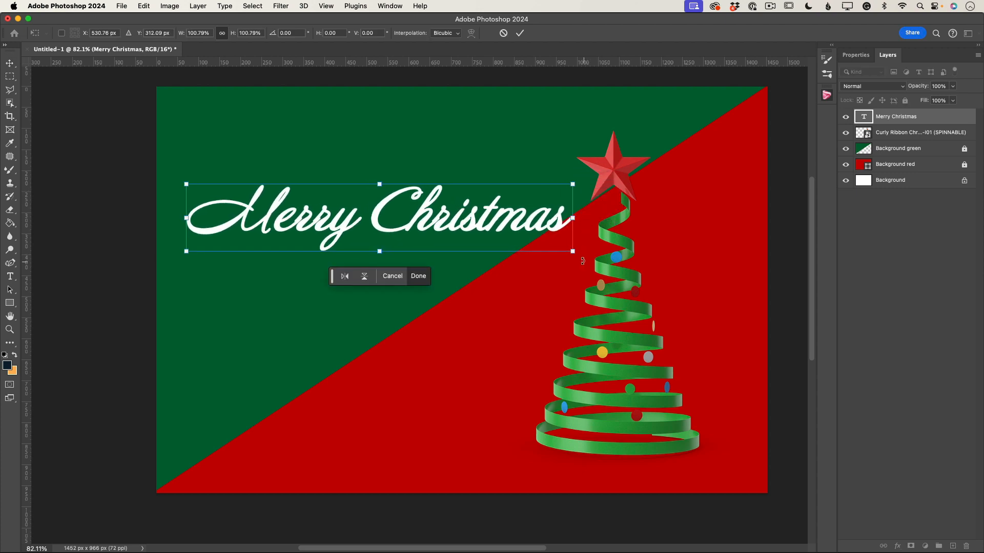
drag(583, 260, 539, 167)
drag(460, 169, 473, 243)
drag(549, 148, 548, 146)
click(520, 33)
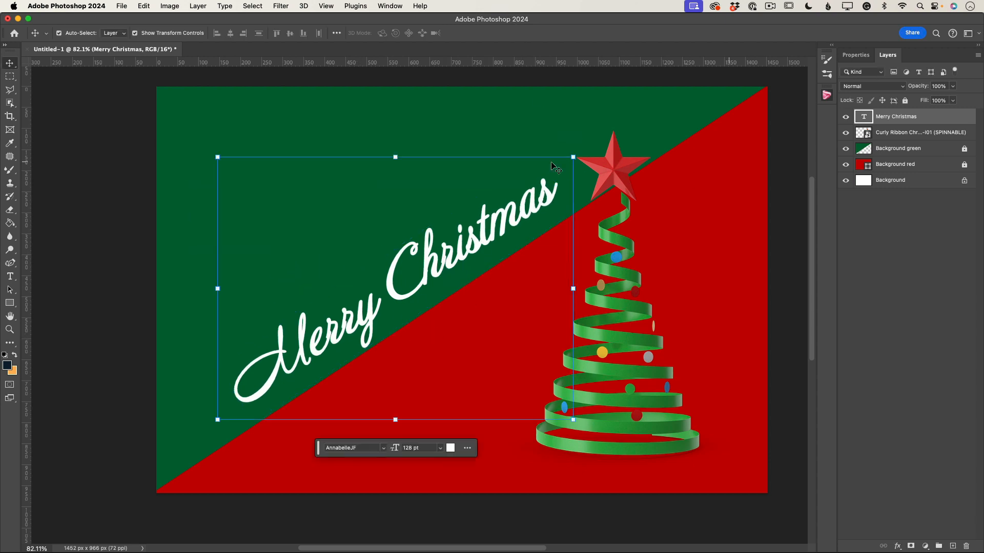
Step: Change the text font to Abril Display and nudge the text along the diagonal edge
click(855, 55)
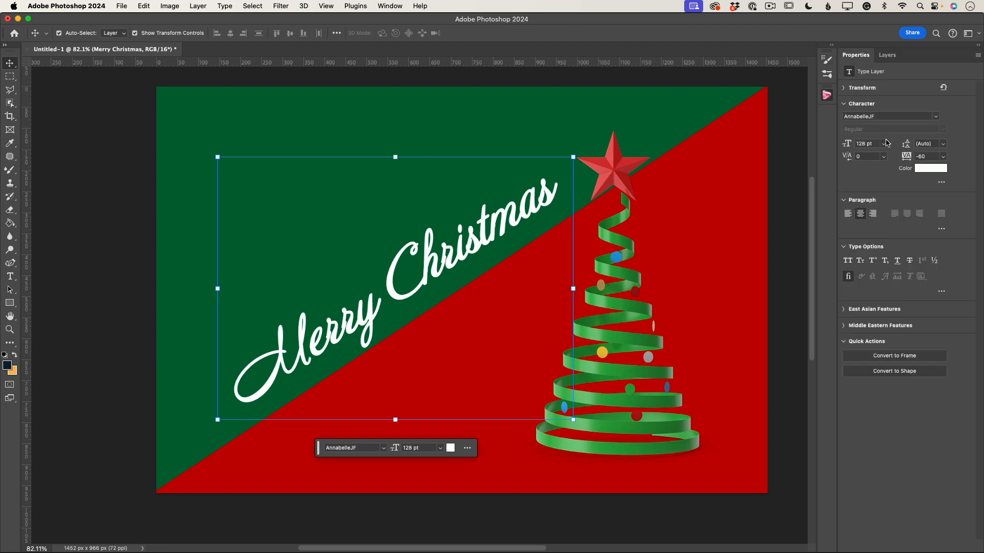
click(939, 117)
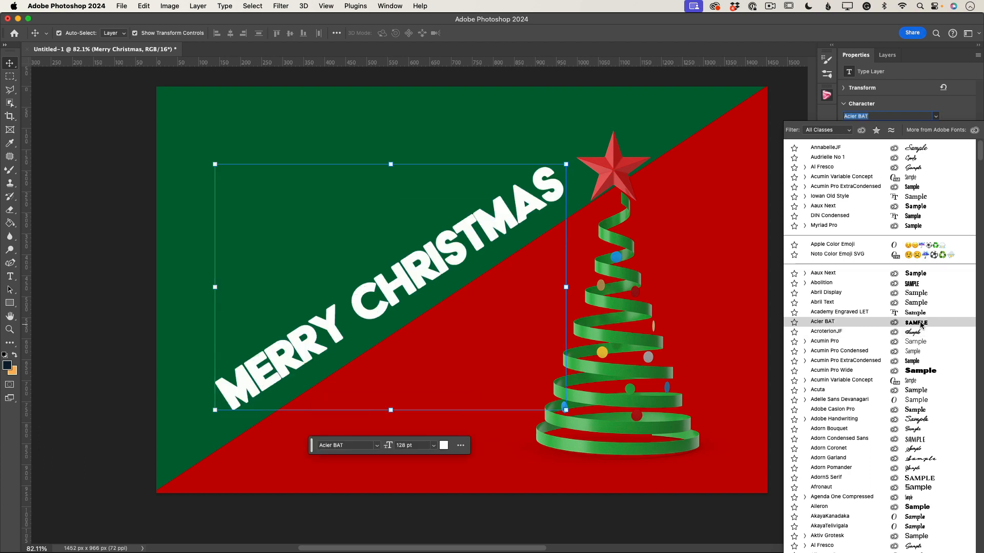
click(912, 296)
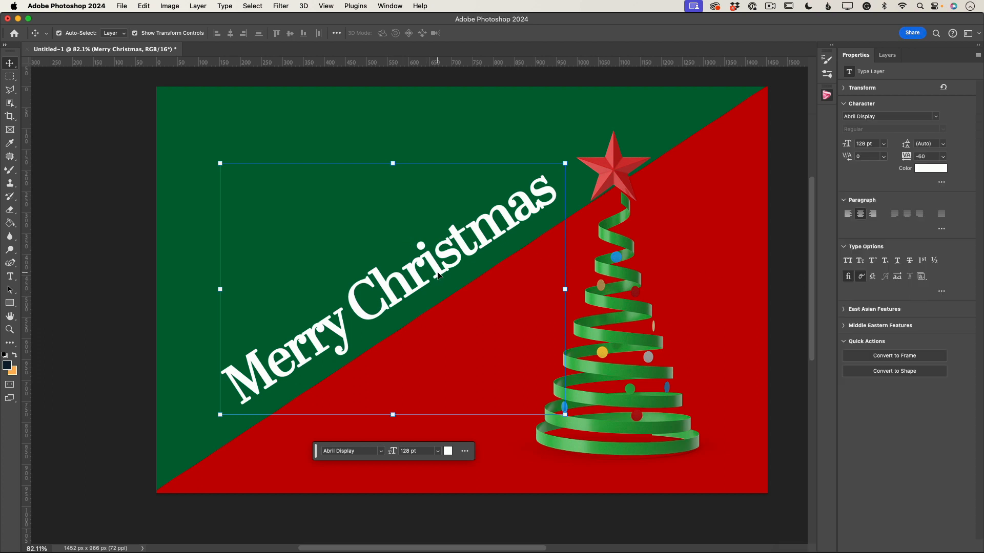
drag(438, 275, 448, 277)
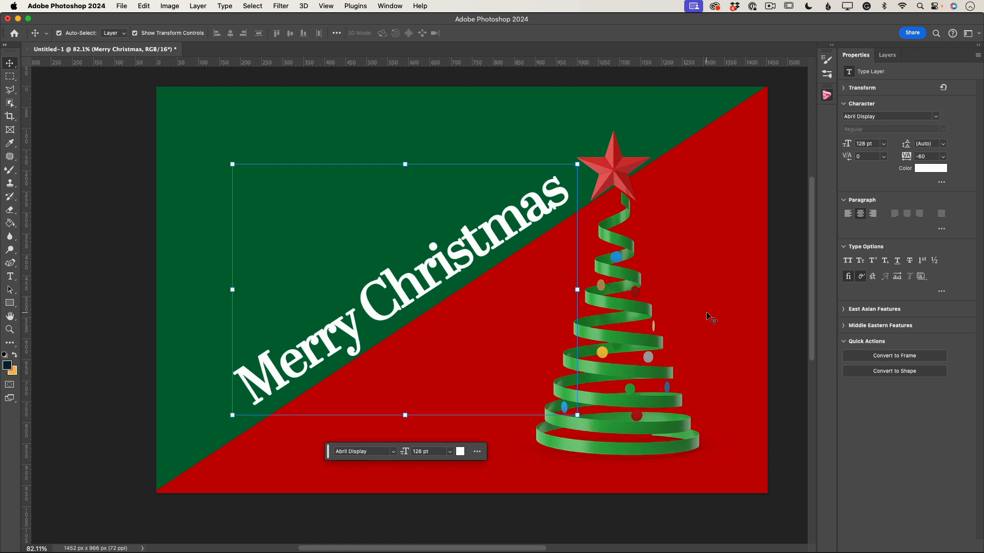
click(10, 276)
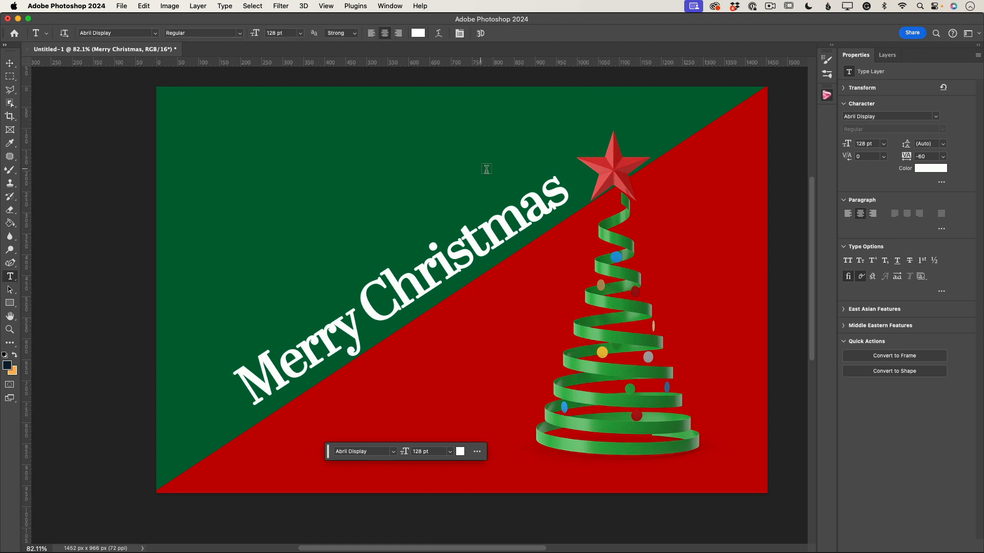
Step: Append "!!!" to the Merry Christmas text and nudge the text slightly down-left
click(568, 192)
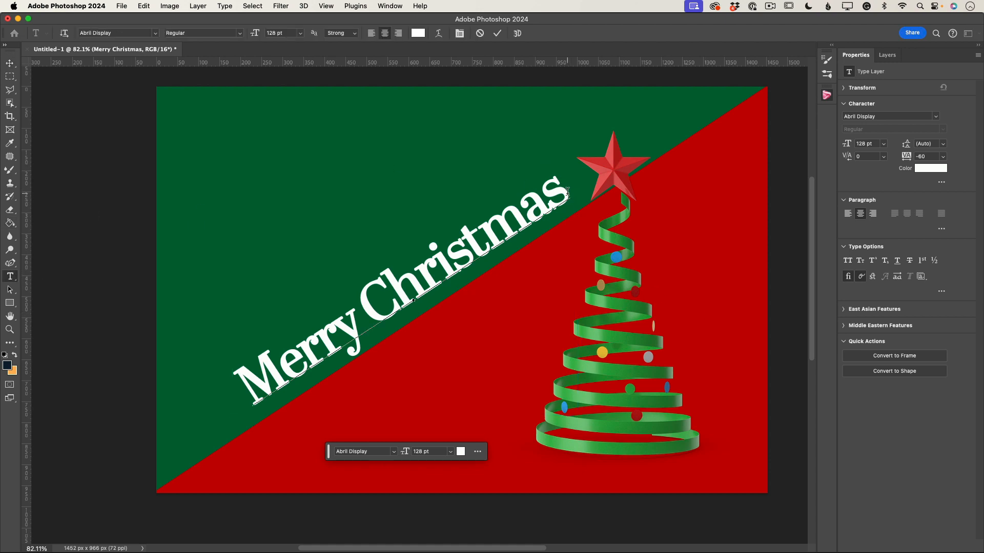
text(!!!)
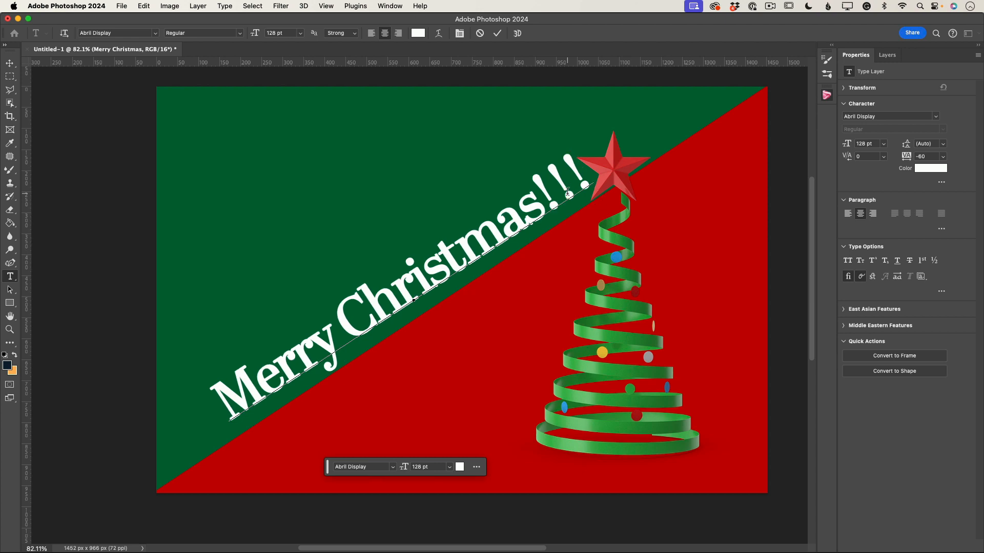
click(10, 62)
drag(444, 279, 438, 287)
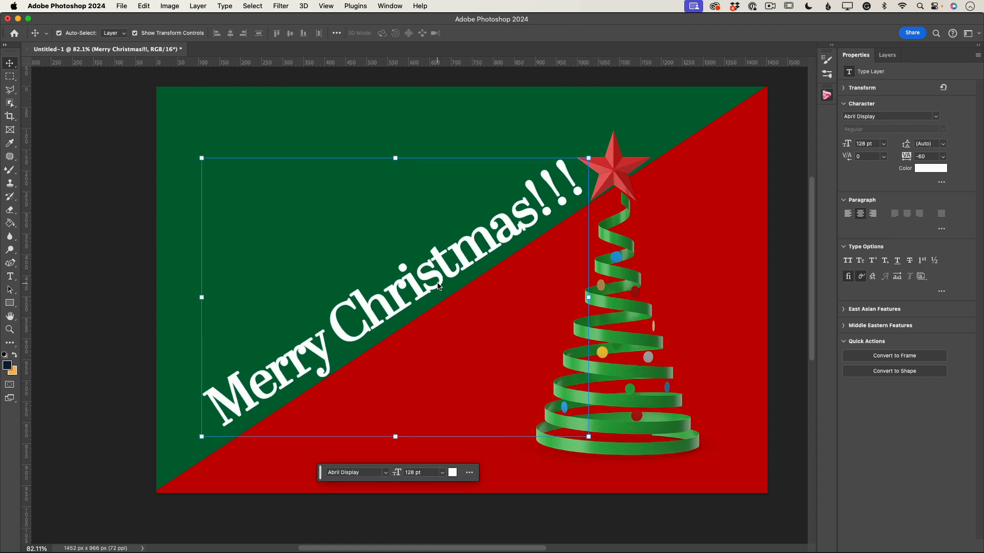
Step: Insert the PixelSquid Christmas ball object, move it to the upper-left corner and enlarge it
click(827, 96)
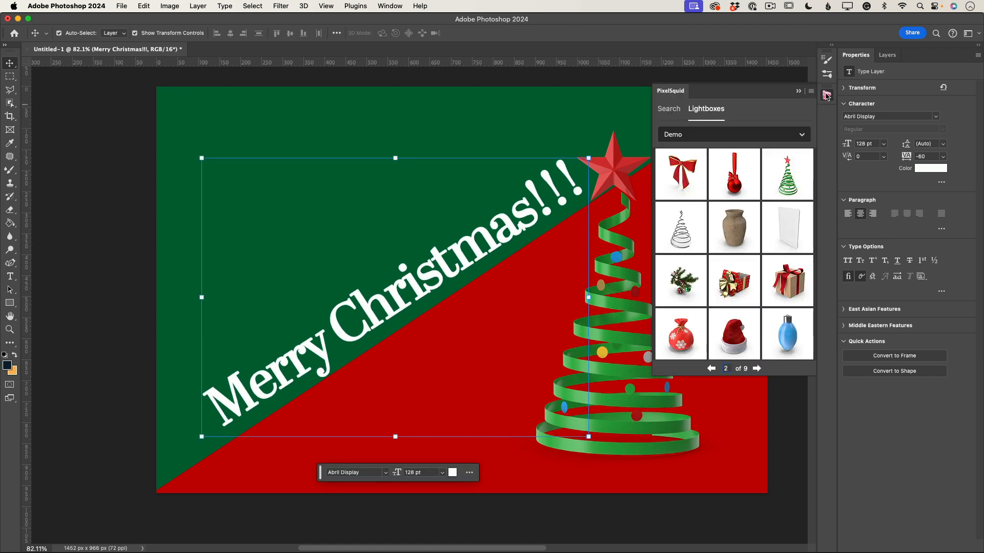
click(711, 369)
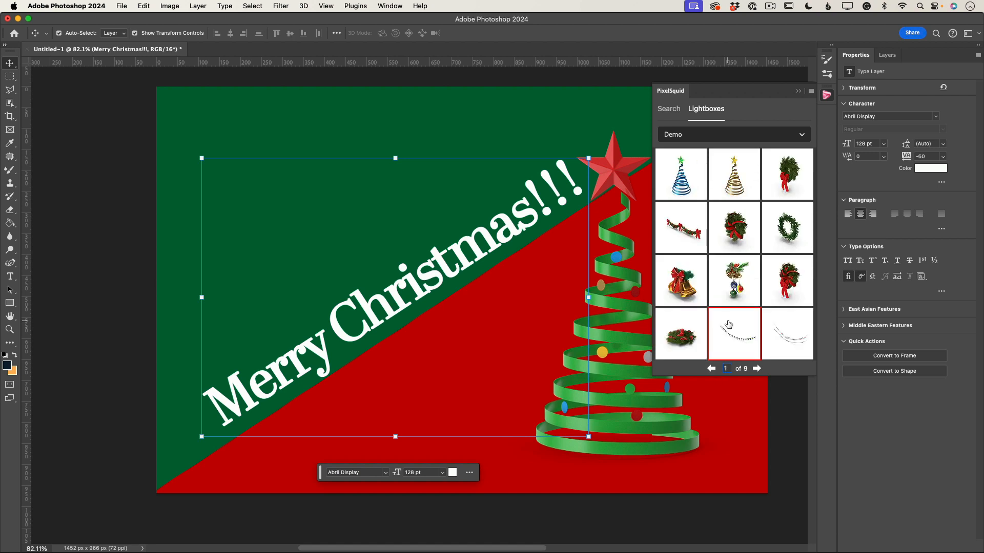
click(757, 369)
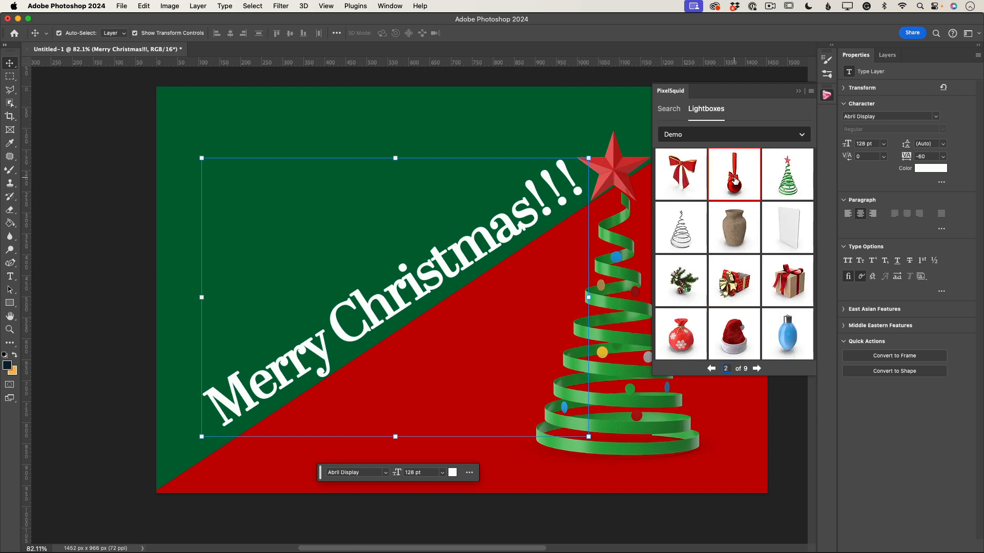
click(735, 181)
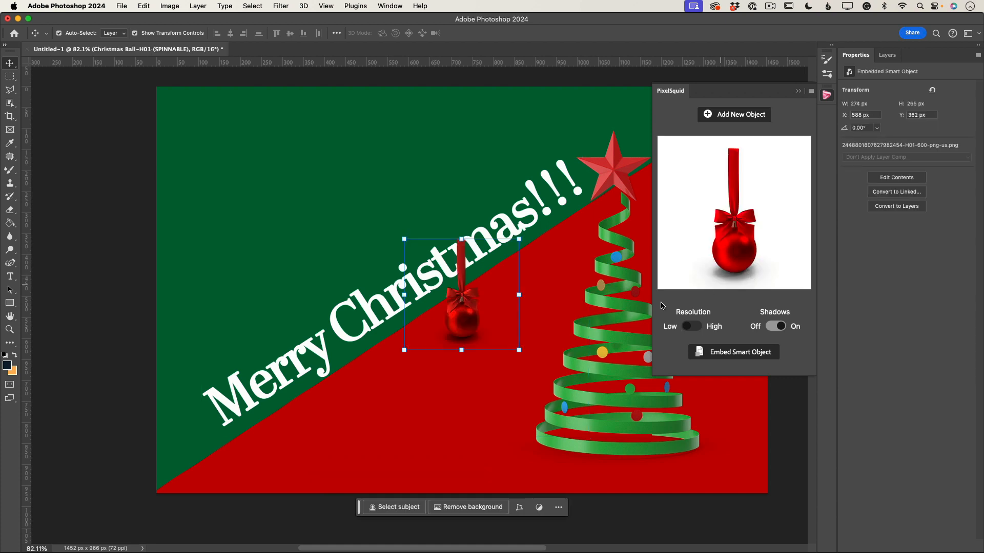
drag(463, 324, 244, 167)
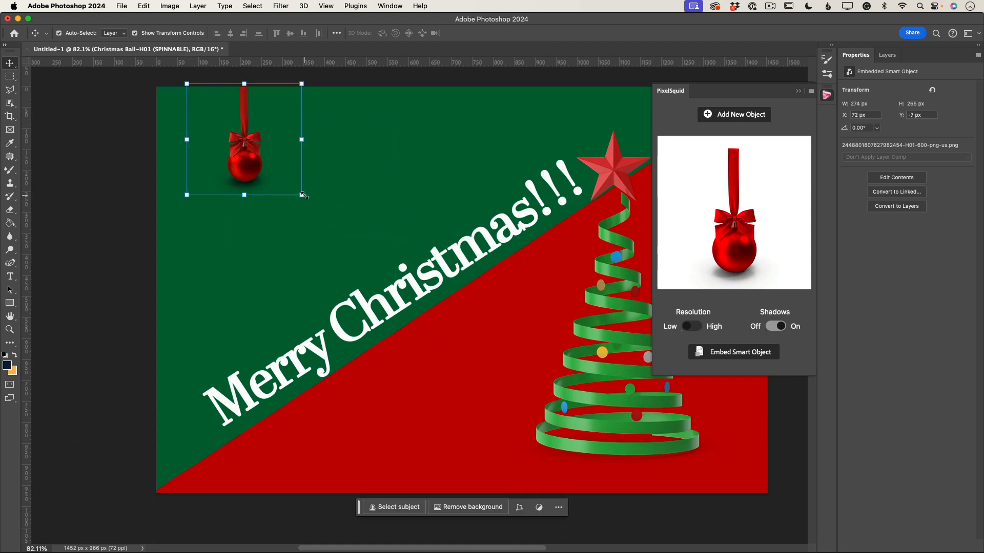
drag(302, 195, 391, 300)
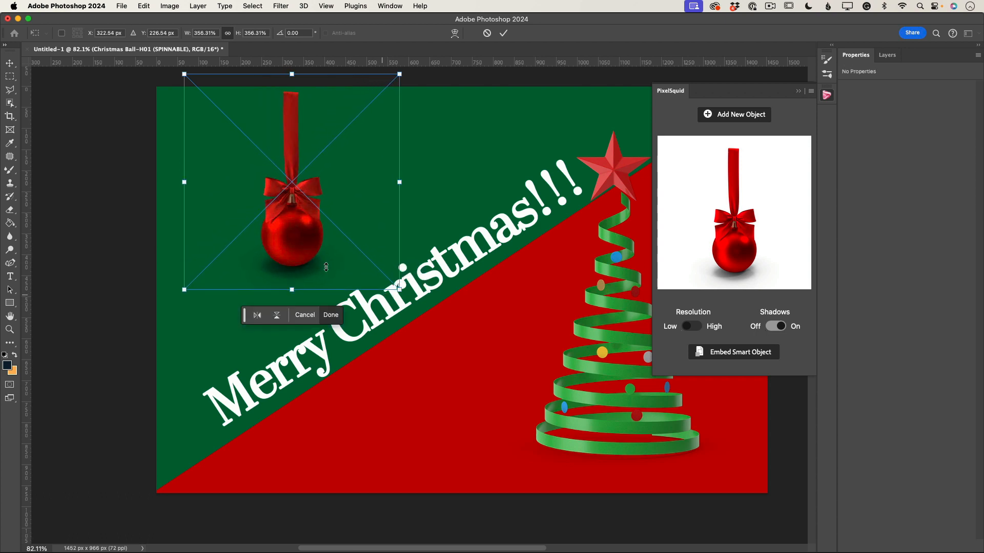
drag(299, 253, 253, 244)
click(504, 35)
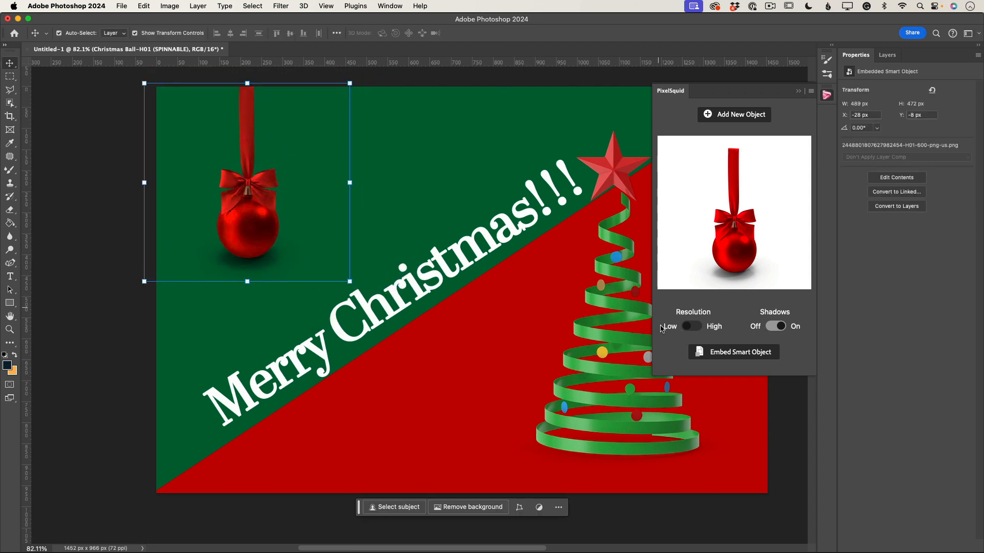
Step: Set the Christmas ball to high resolution with shadows off, then delete the Christmas ball layer
click(693, 327)
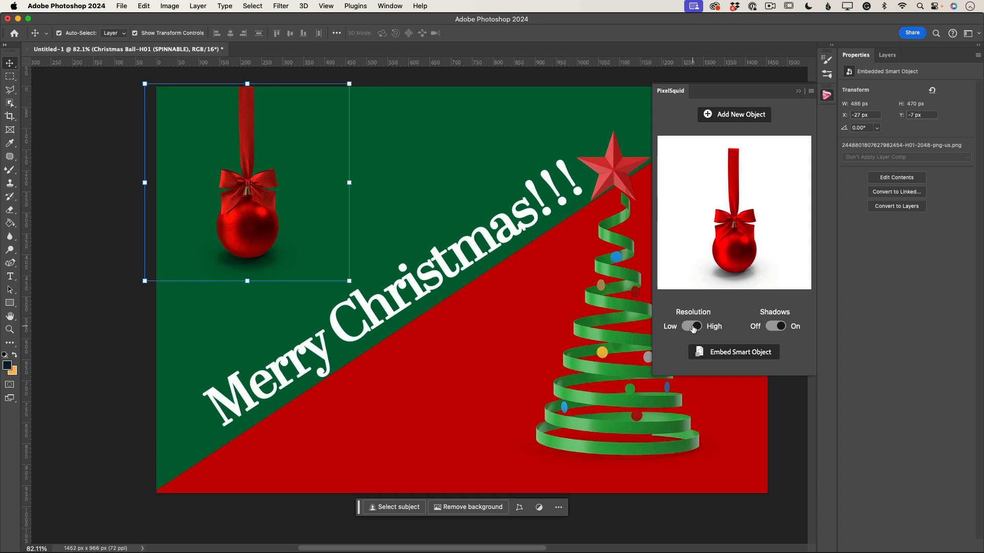
click(775, 327)
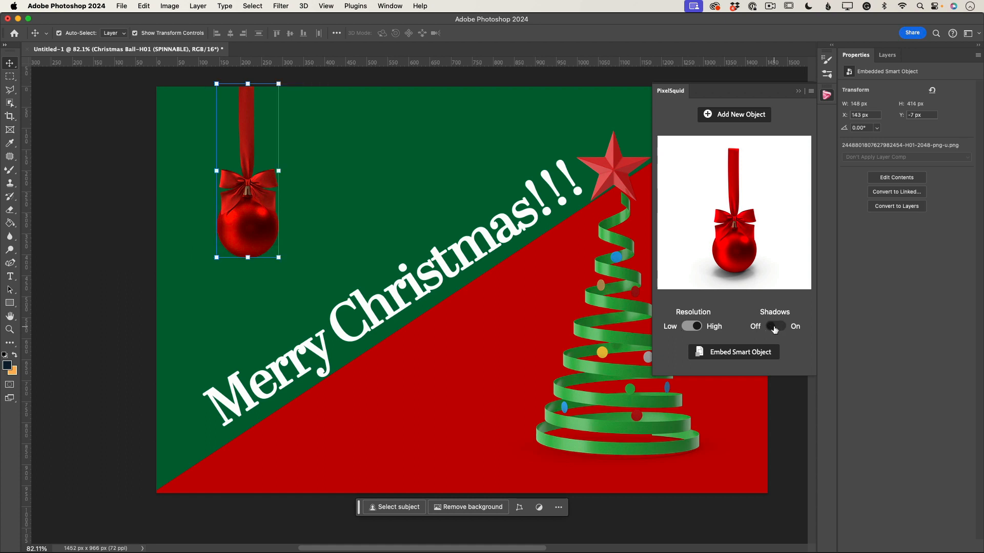
click(888, 55)
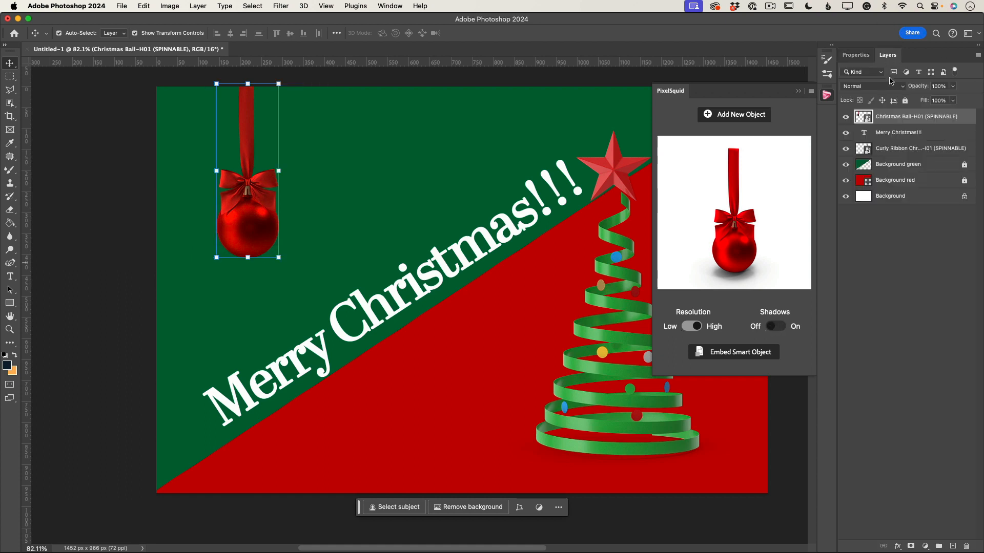
click(904, 200)
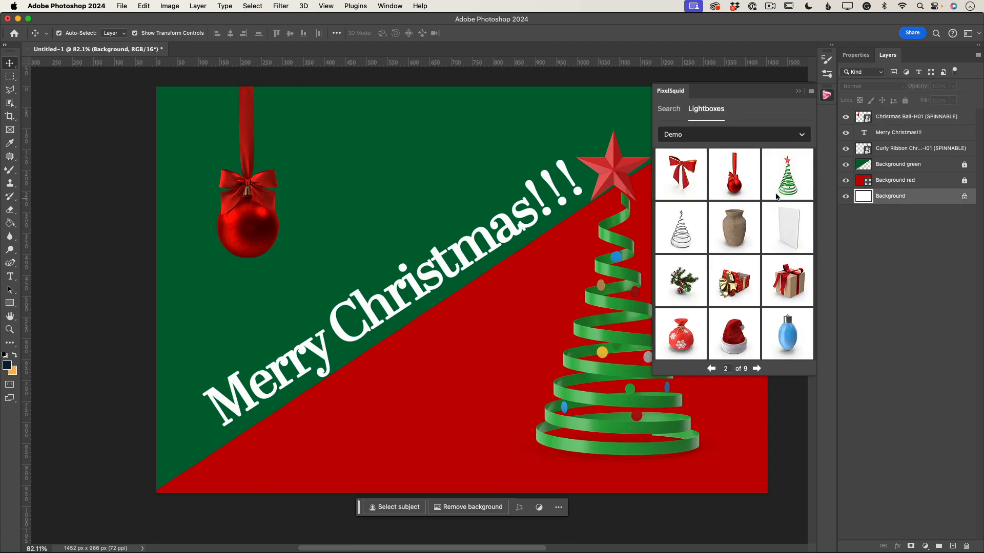
click(900, 118)
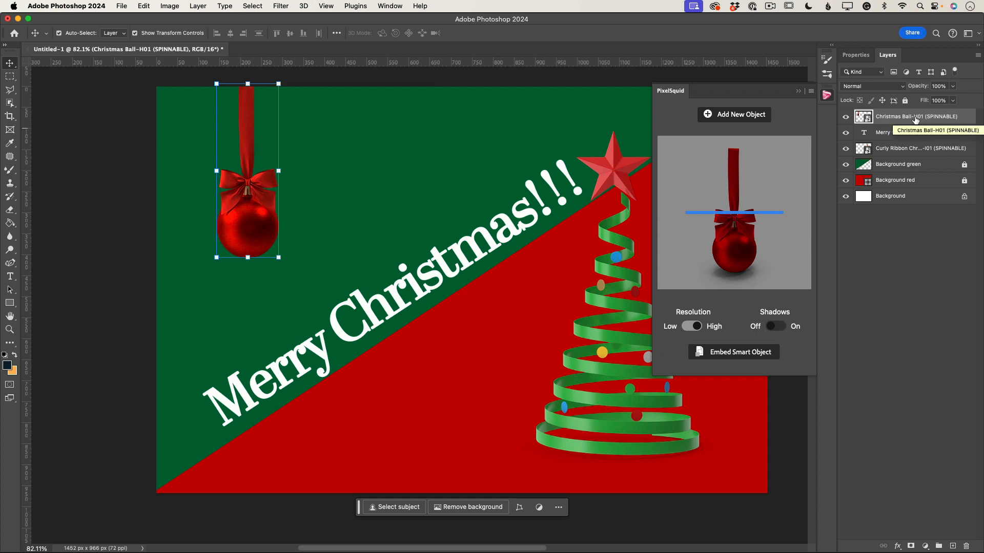
key(BackSpace)
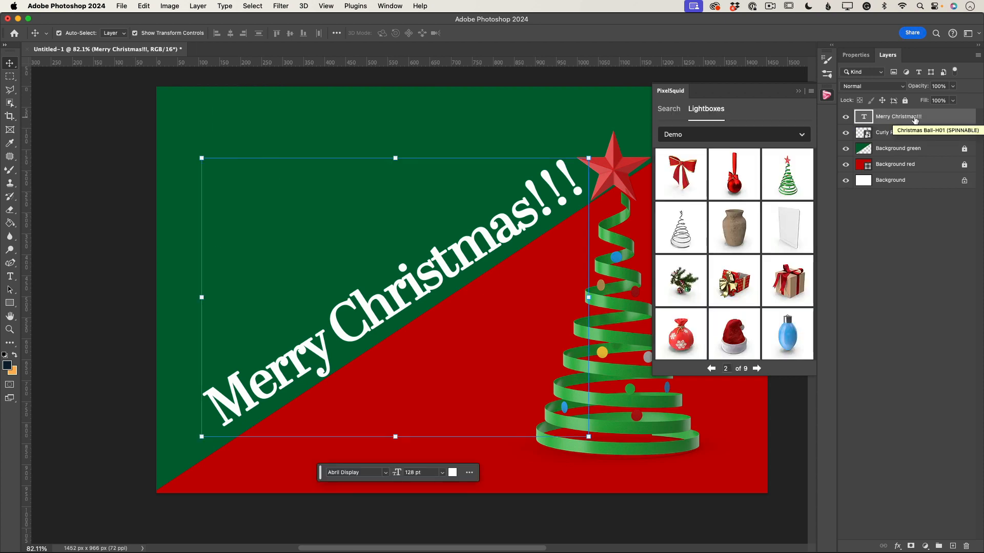
Step: Insert the PixelSquid hanging Christmas decorations, enlarge them and place them in the upper-left corner
click(756, 369)
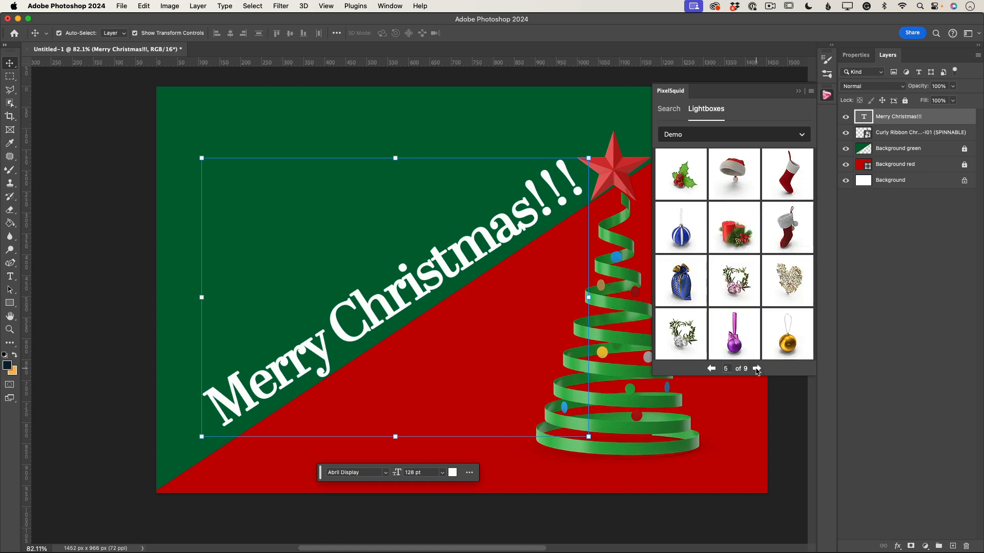
click(757, 369)
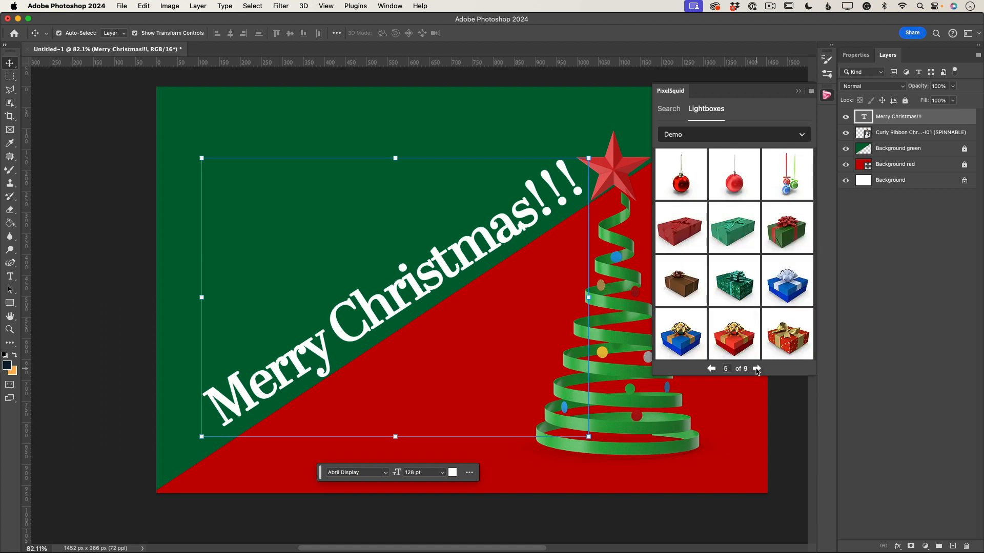
click(790, 183)
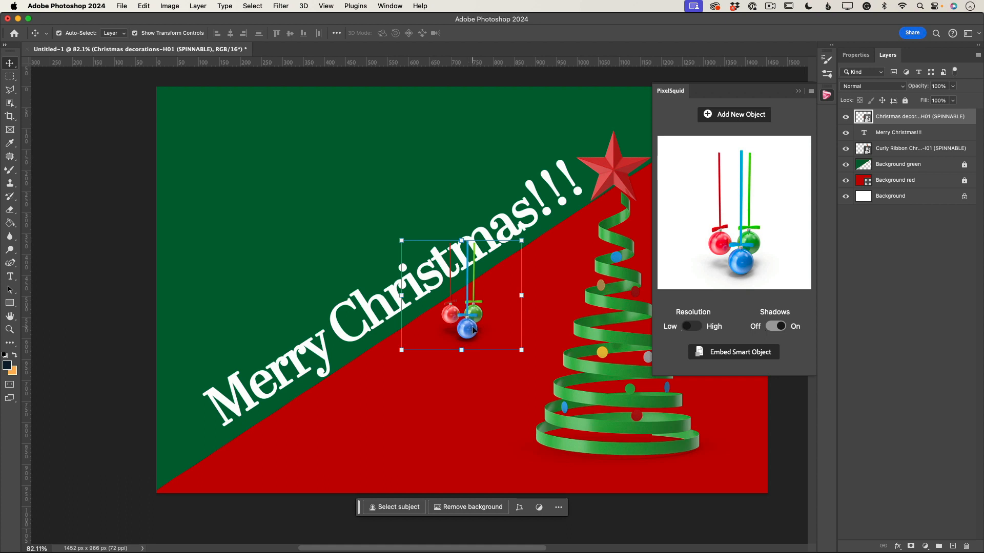
drag(471, 330, 241, 174)
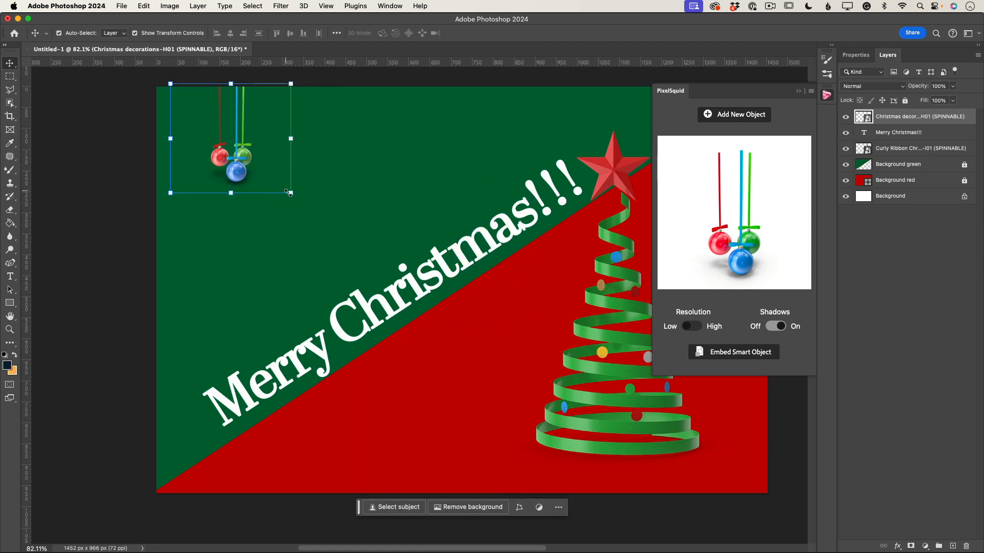
drag(291, 193, 417, 319)
drag(306, 290, 252, 258)
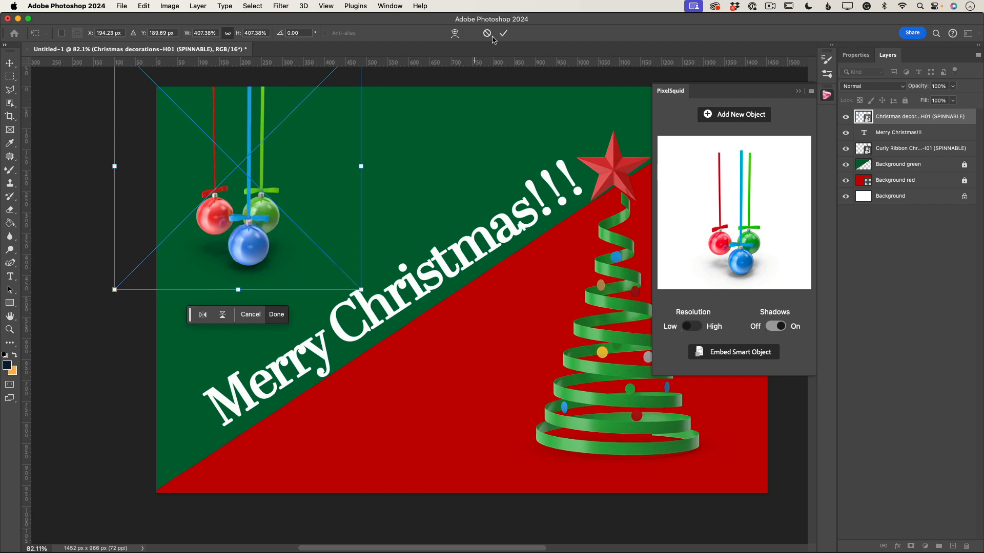
click(501, 34)
Step: Switch the decorations to high resolution with shadows off and close the PixelSquid panel
click(699, 327)
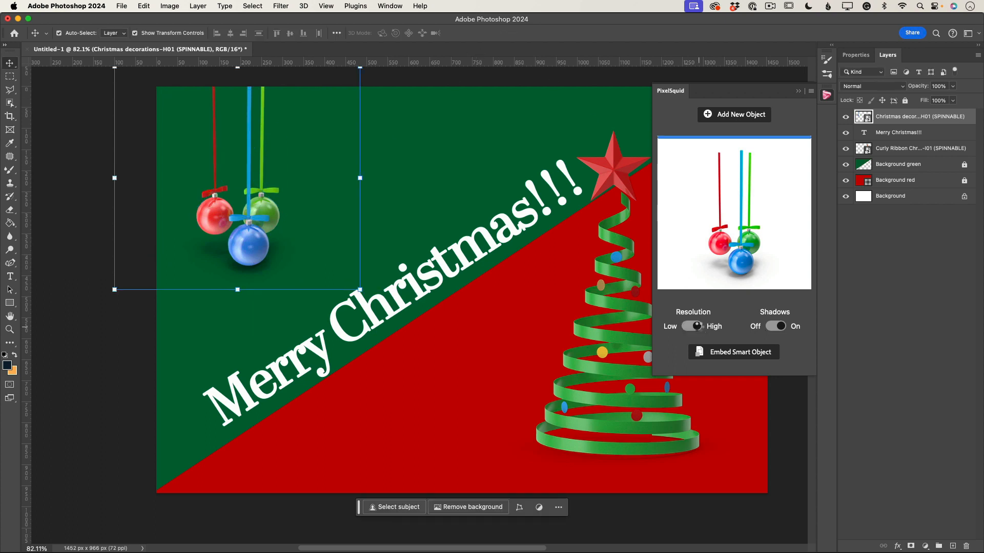
click(776, 326)
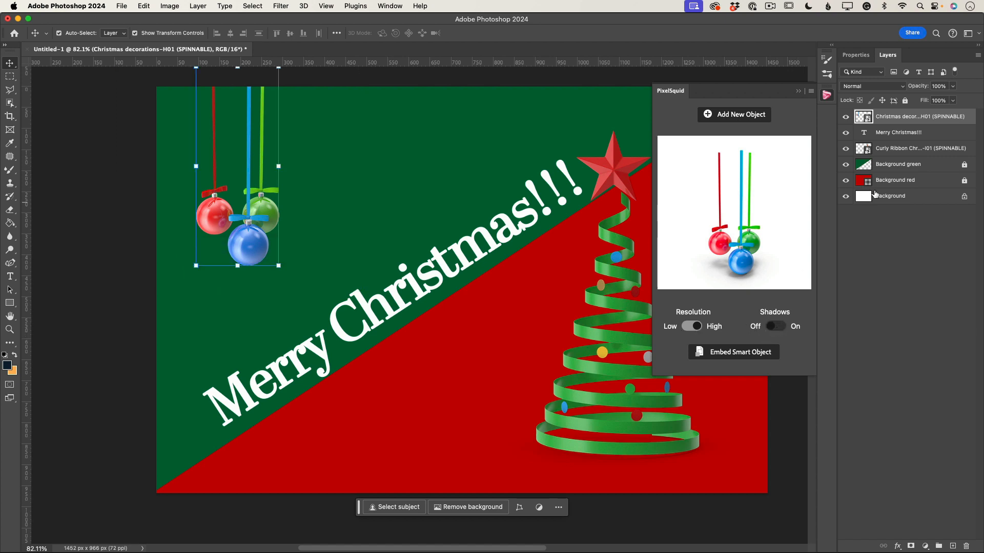
click(930, 206)
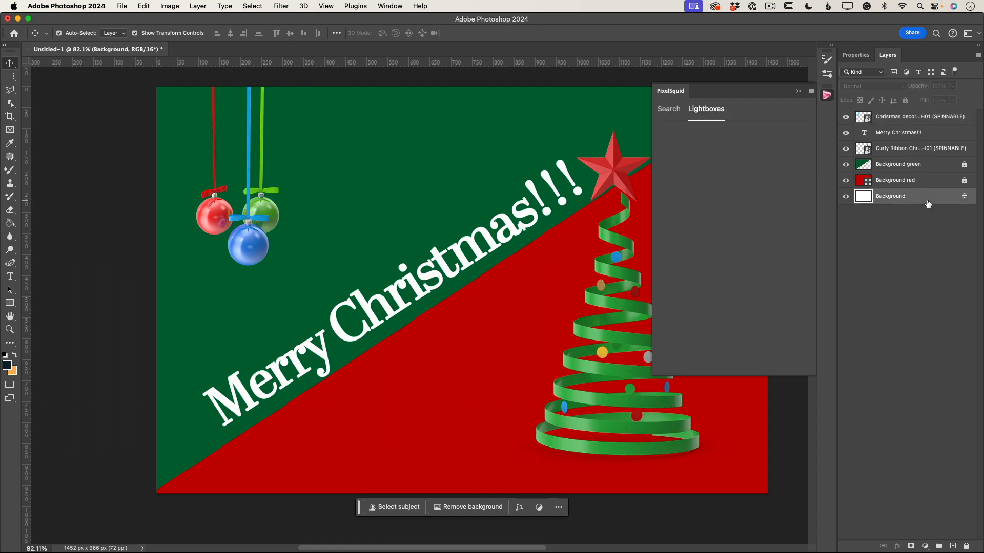
click(798, 90)
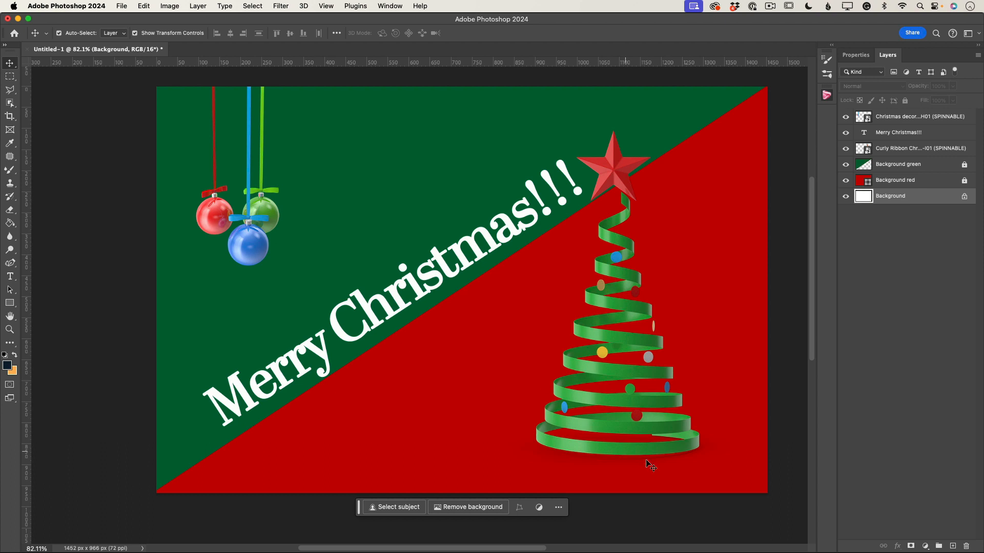
Step: Shift the ribbon tree and the Merry Christmas text slightly to the right
drag(637, 430, 660, 432)
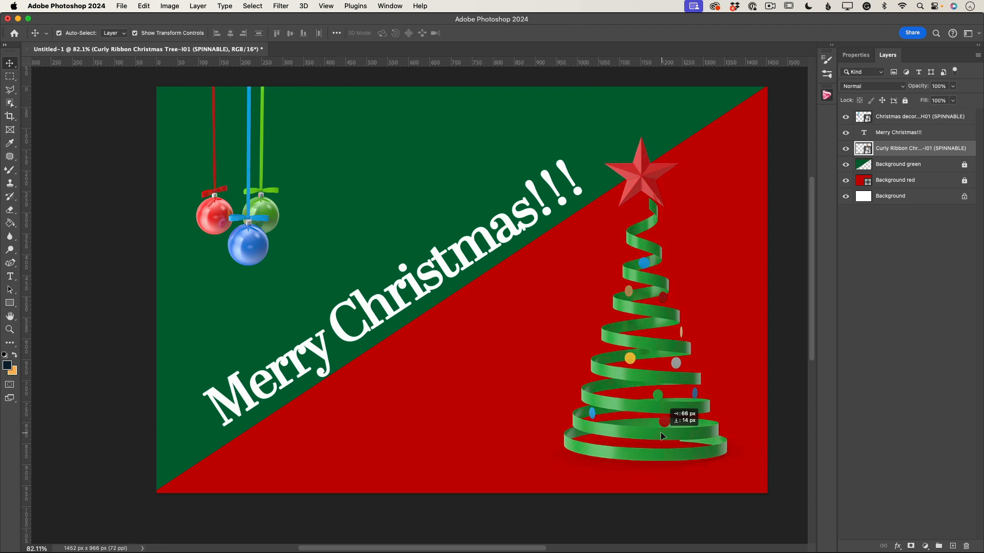
mouse_move(319, 354)
mouse_down()
mouse_move(334, 346)
mouse_move(327, 350)
mouse_up()
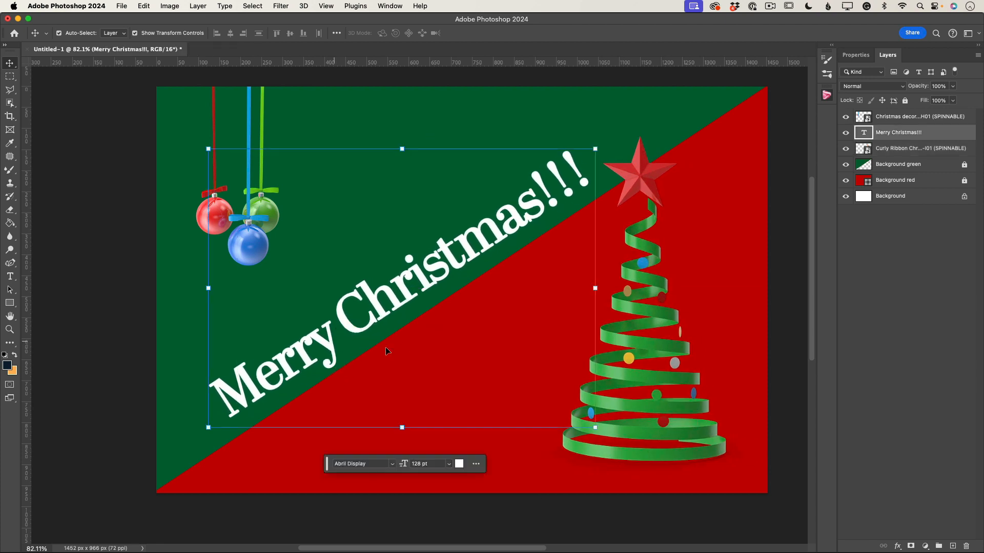
click(778, 414)
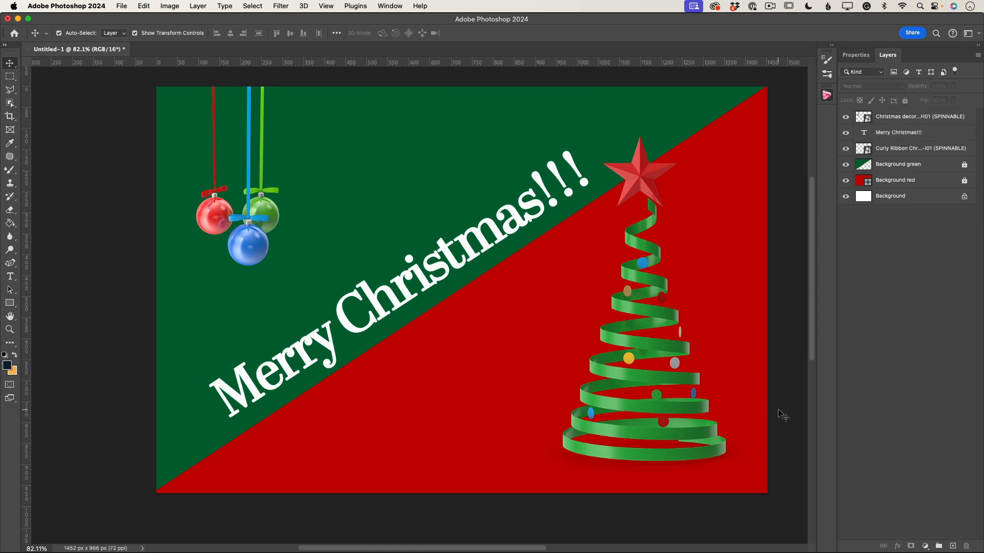